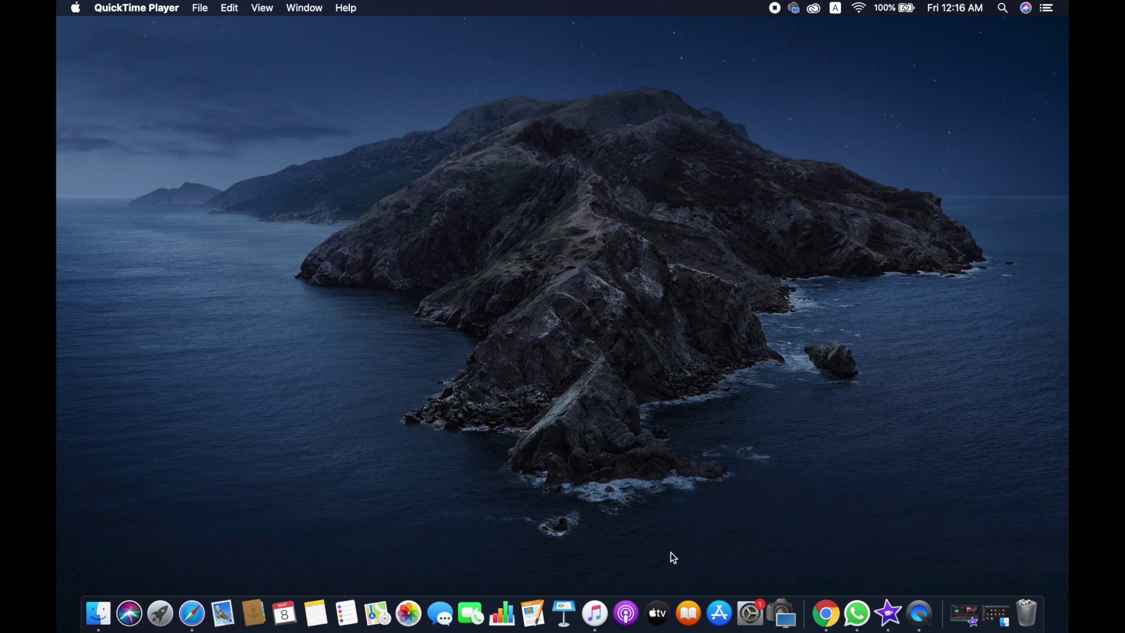
Search the web for 'eos utility for mac' in a new Chrome window
{"action": "left_click", "coordinate": [827, 614]}
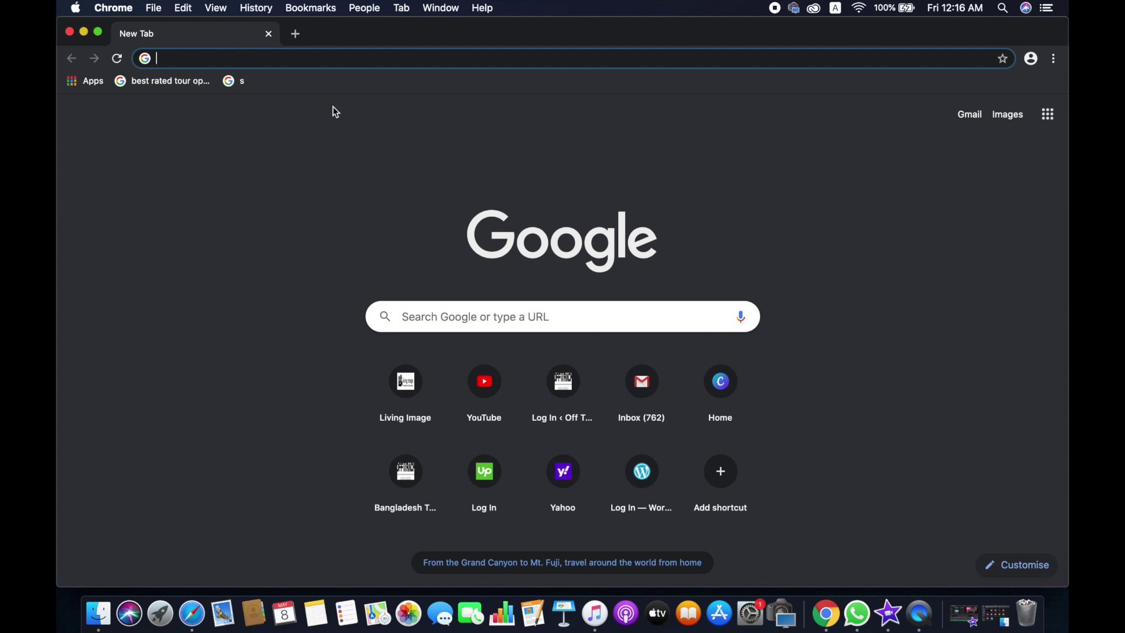
{"action": "type", "text": "es"}
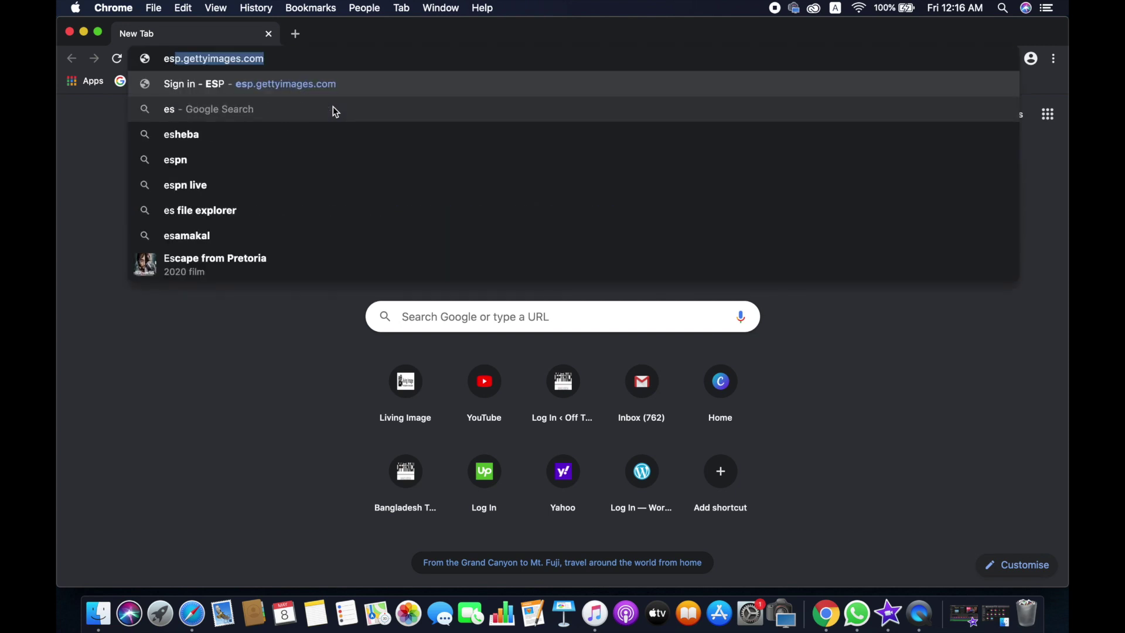
{"action": "key", "text": "BackSpace"}
{"action": "key", "text": "BackSpace"}
{"action": "type", "text": "os"}
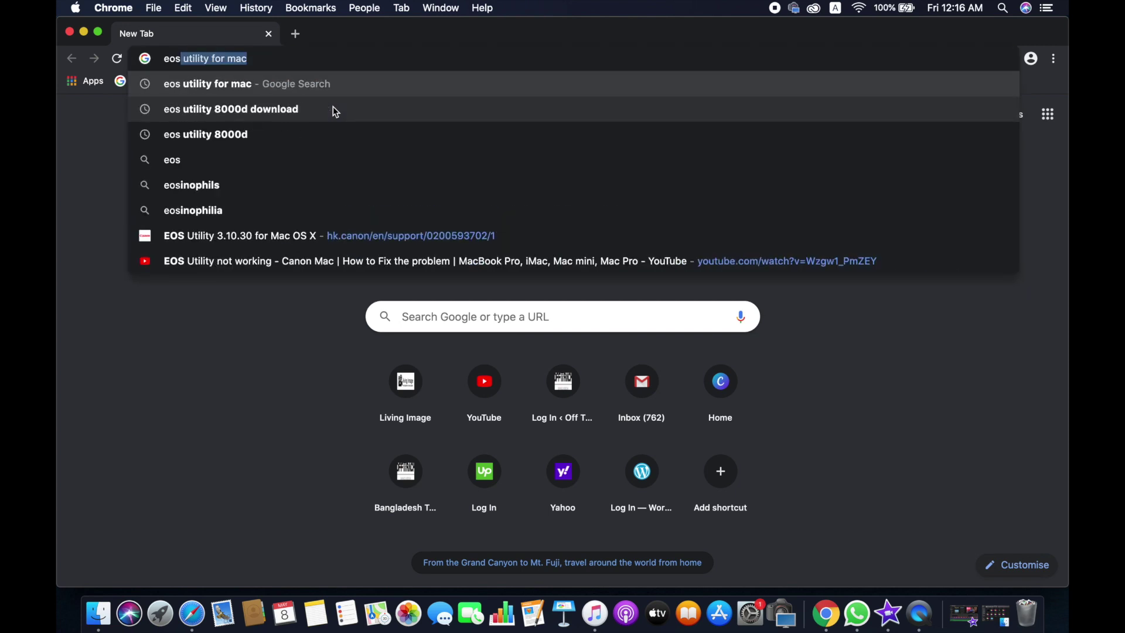
{"action": "key", "text": "Return"}
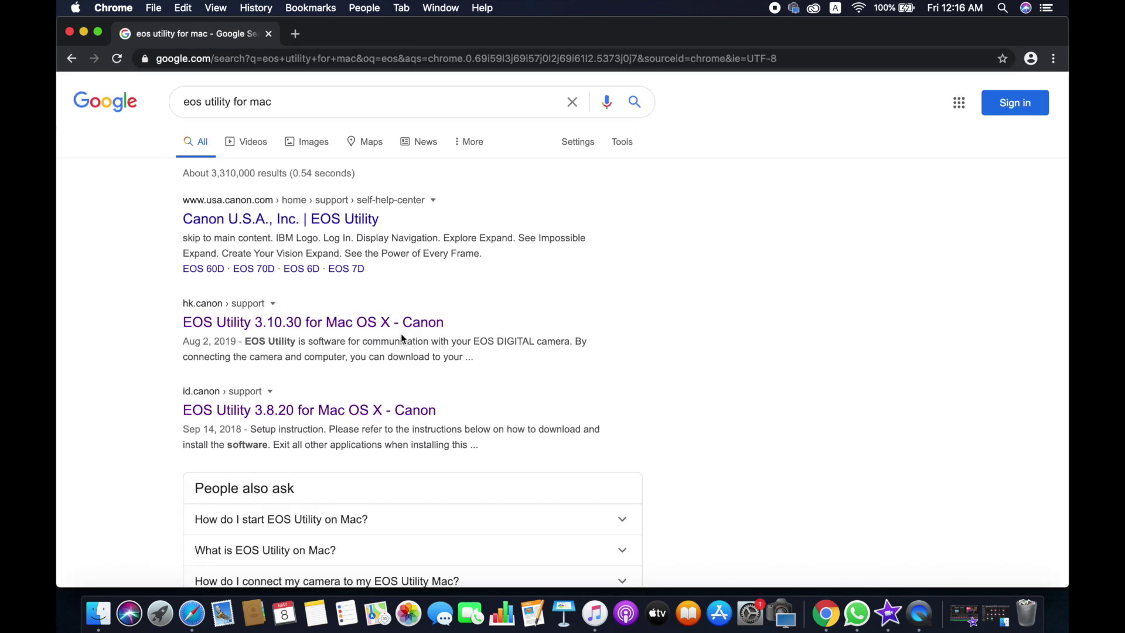
Download the 48.2 MB EOS Utility 3.10.30 for Mac OS X package and view all downloads
{"action": "left_click", "coordinate": [365, 326]}
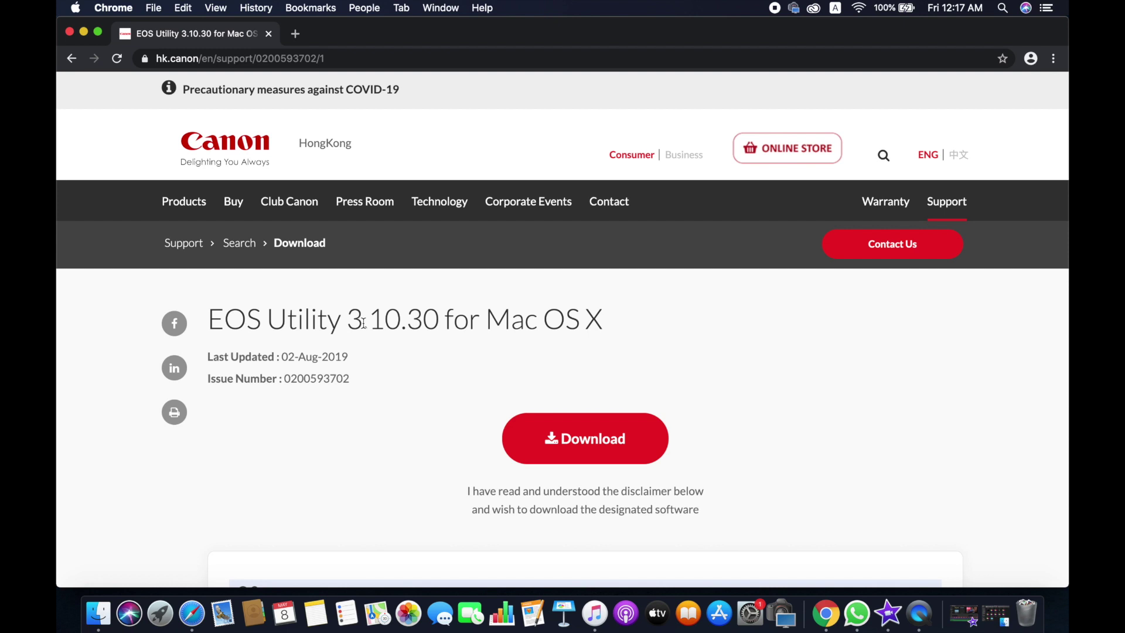
{"action": "left_click", "coordinate": [586, 438]}
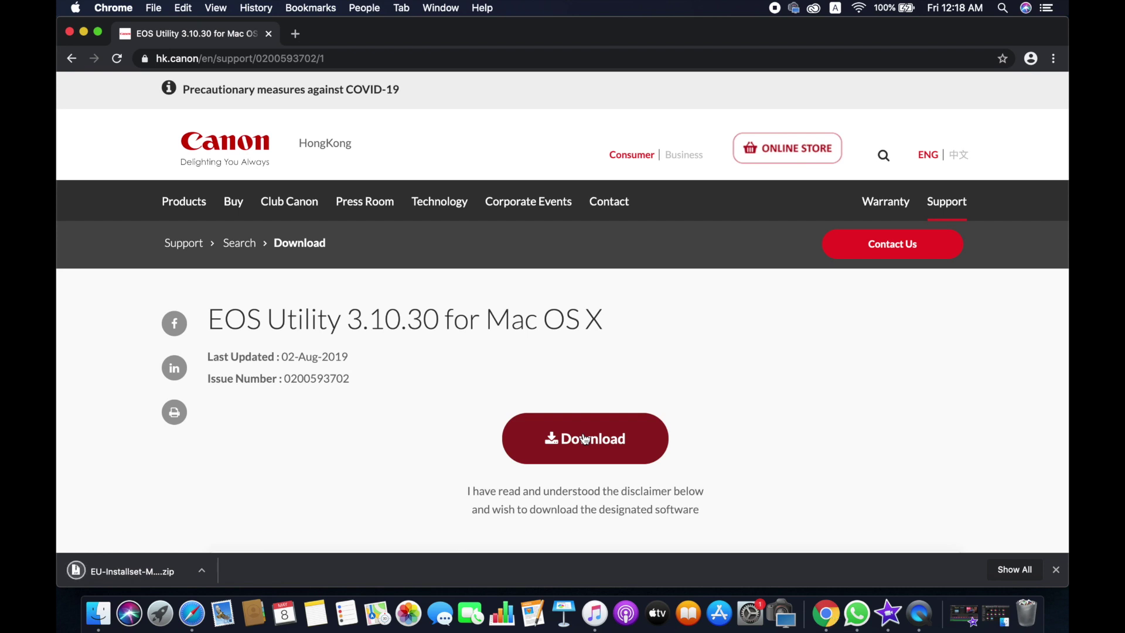
{"action": "left_click", "coordinate": [1018, 569]}
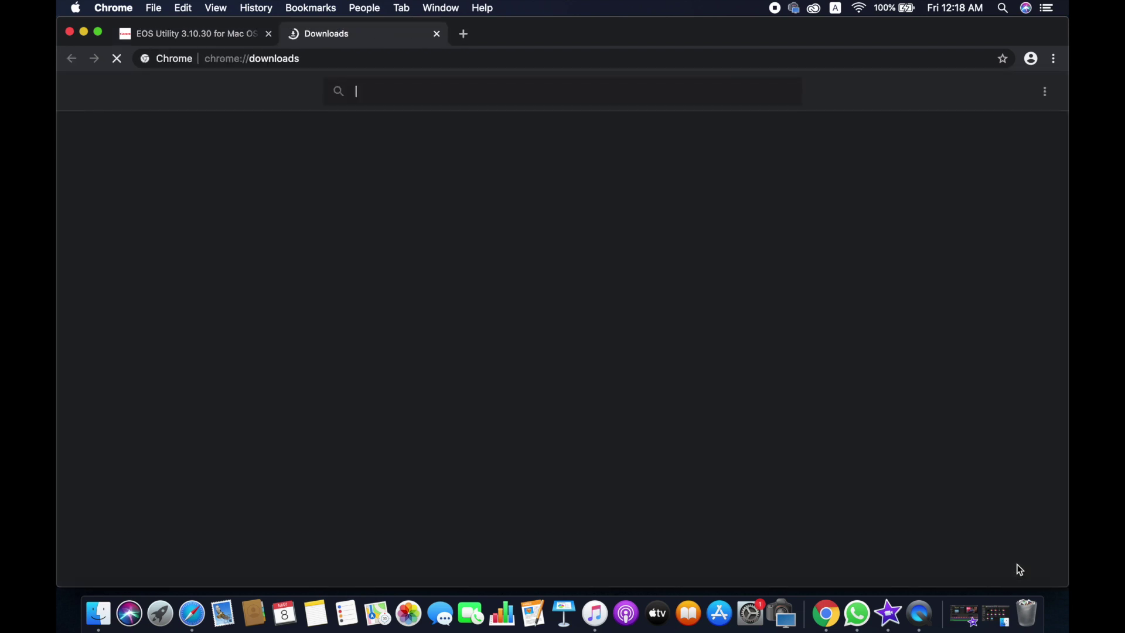
Unzip EU-Installset, mount EU-Installset-M3.10.30.0.dmg and launch eum3.10.30-installer, allowing it to open
{"action": "left_click", "coordinate": [425, 226]}
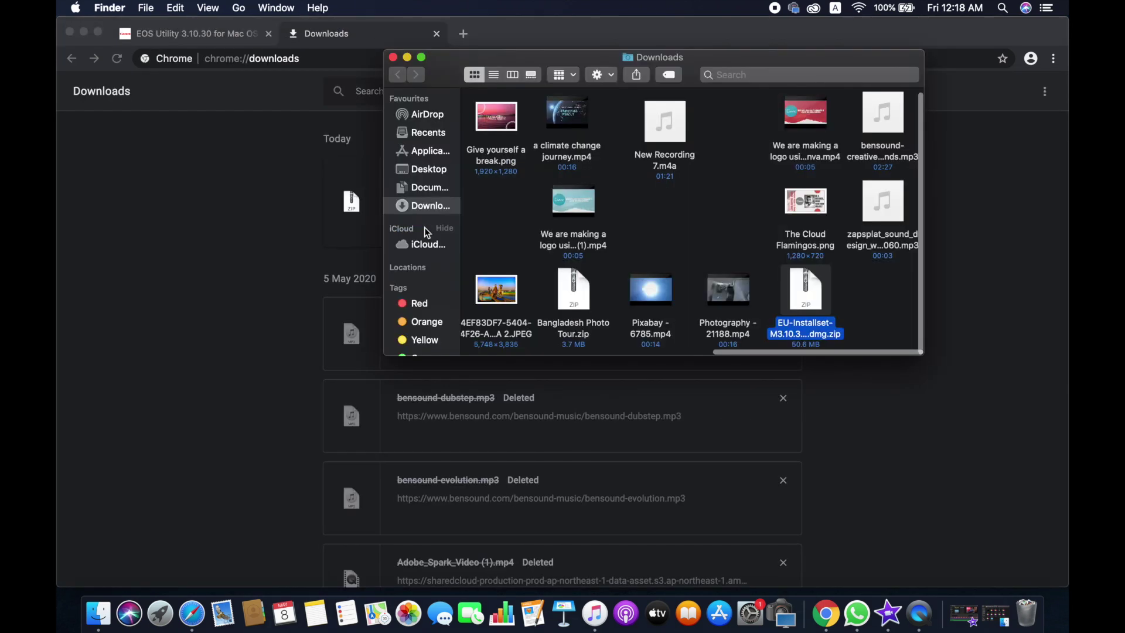
{"action": "double_click", "coordinate": [807, 309]}
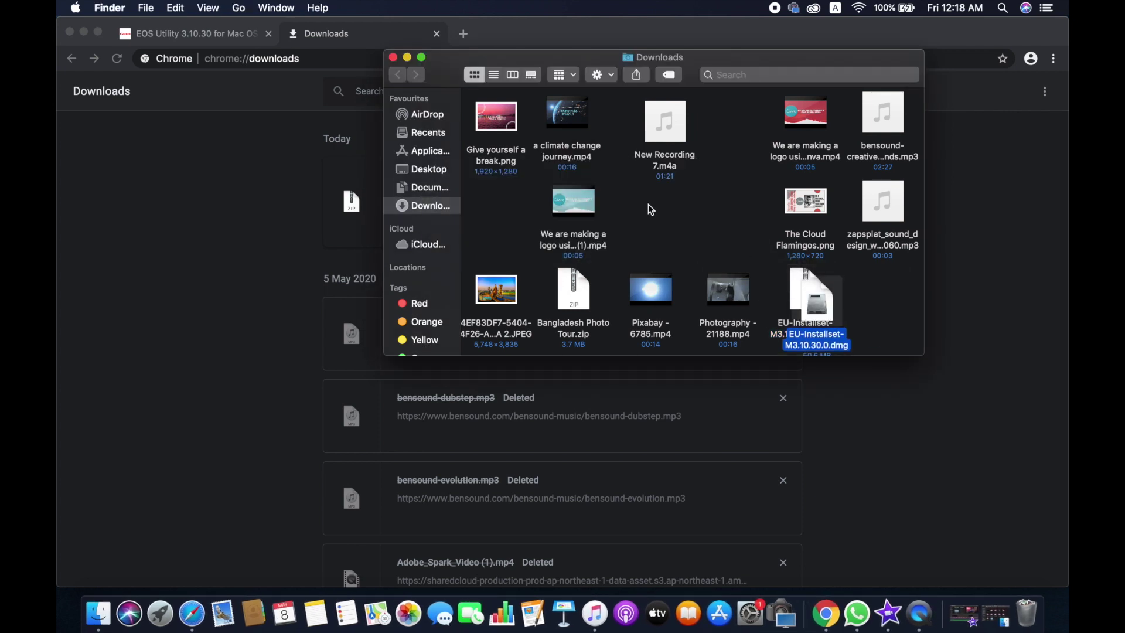
{"action": "double_click", "coordinate": [823, 318]}
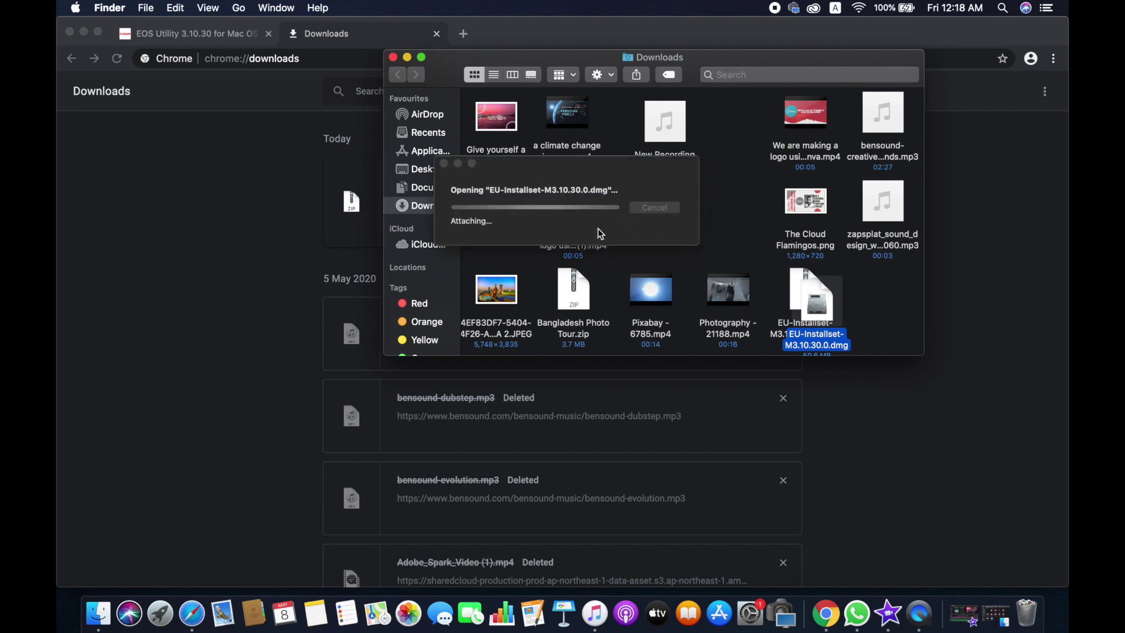
{"action": "left_click", "coordinate": [422, 57]}
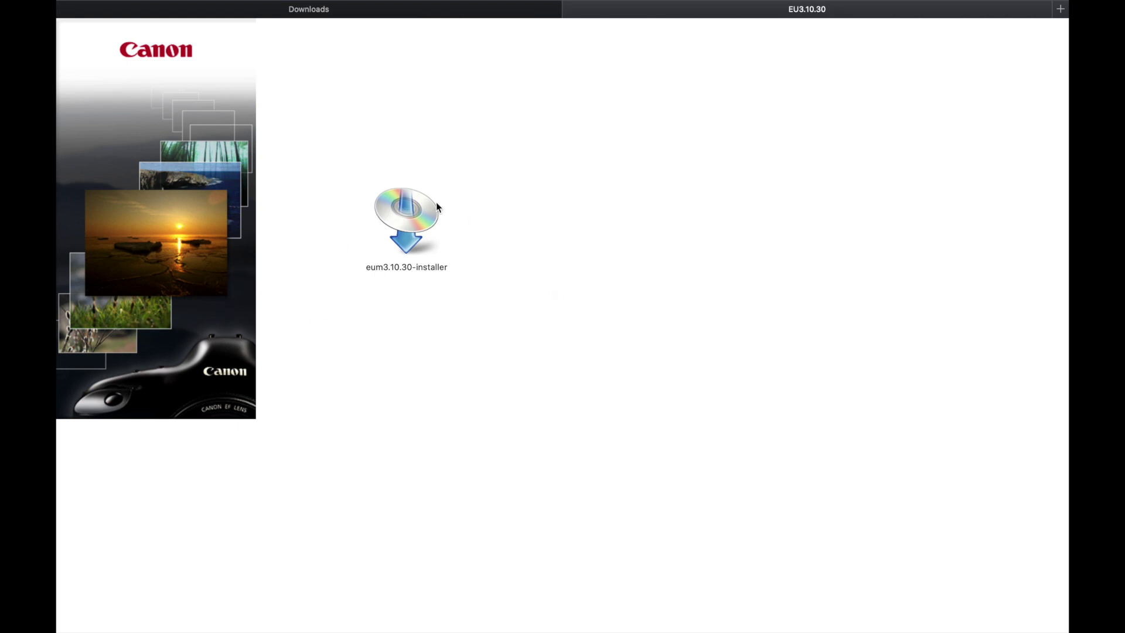
{"action": "double_click", "coordinate": [403, 210]}
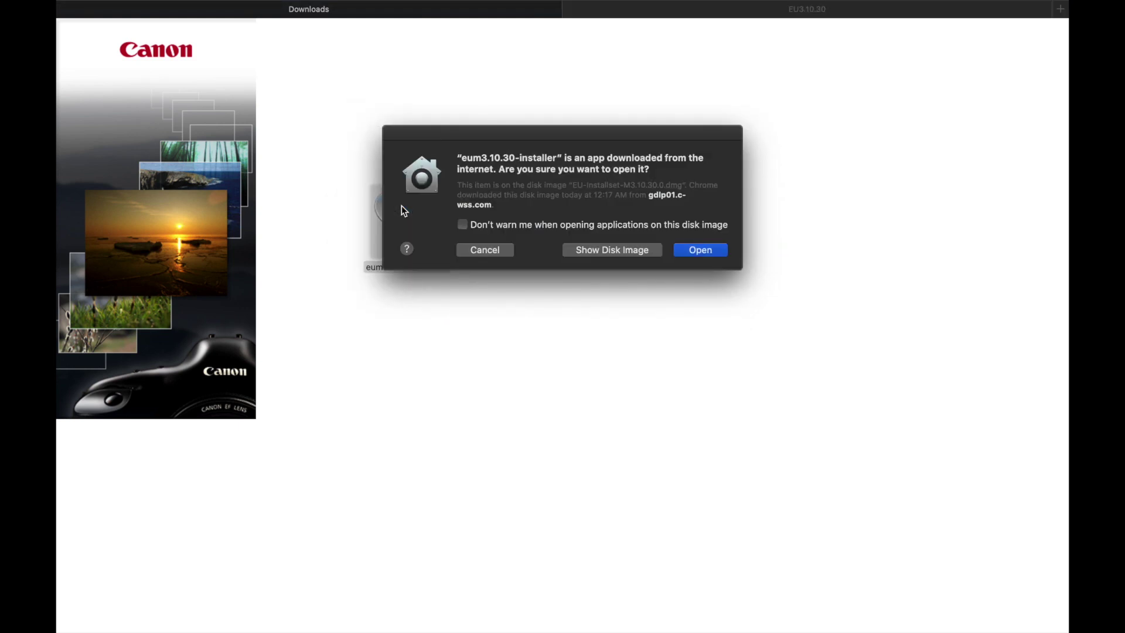
{"action": "left_click", "coordinate": [702, 252]}
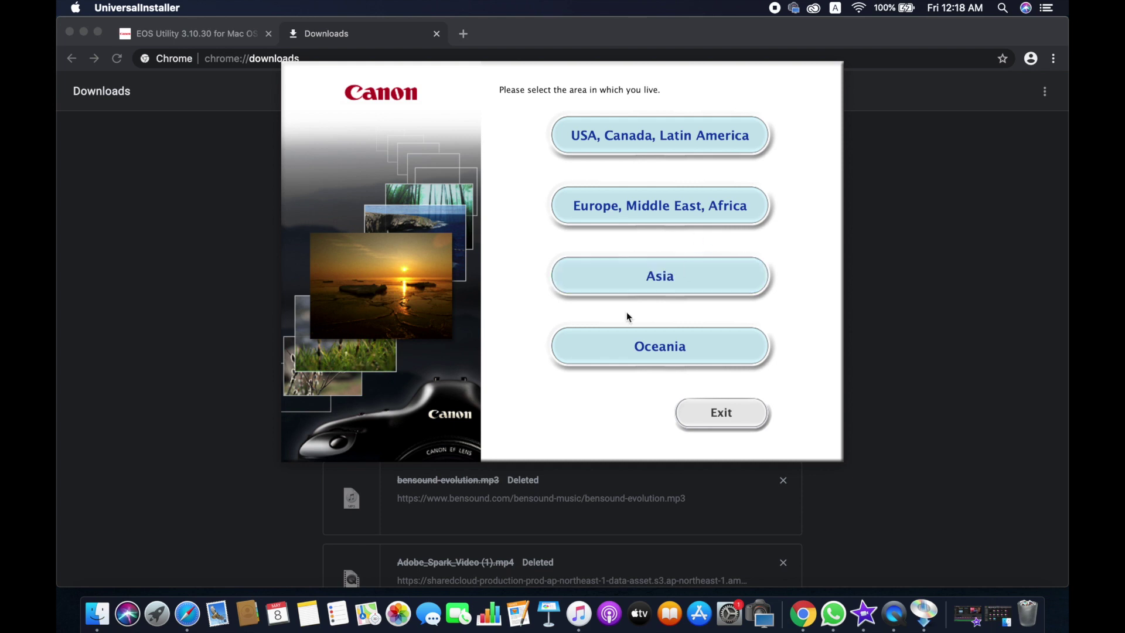
Choose Asia and Bangladesh, acknowledge the notice, and accept the four-program 100 MB install list
{"action": "left_click", "coordinate": [637, 280]}
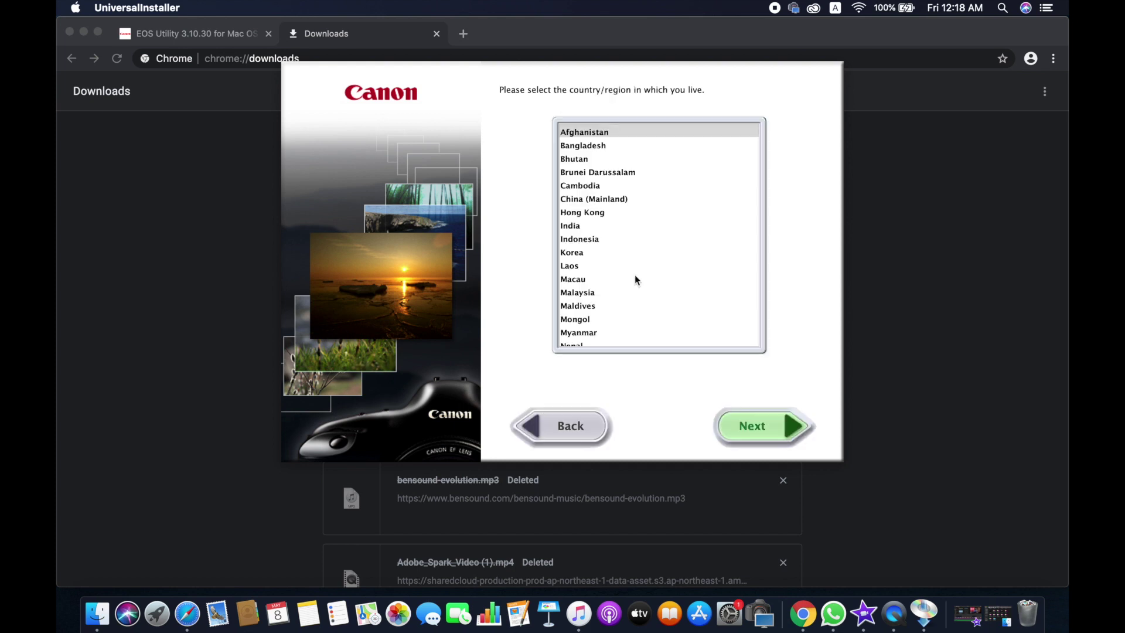
{"action": "left_click", "coordinate": [584, 145]}
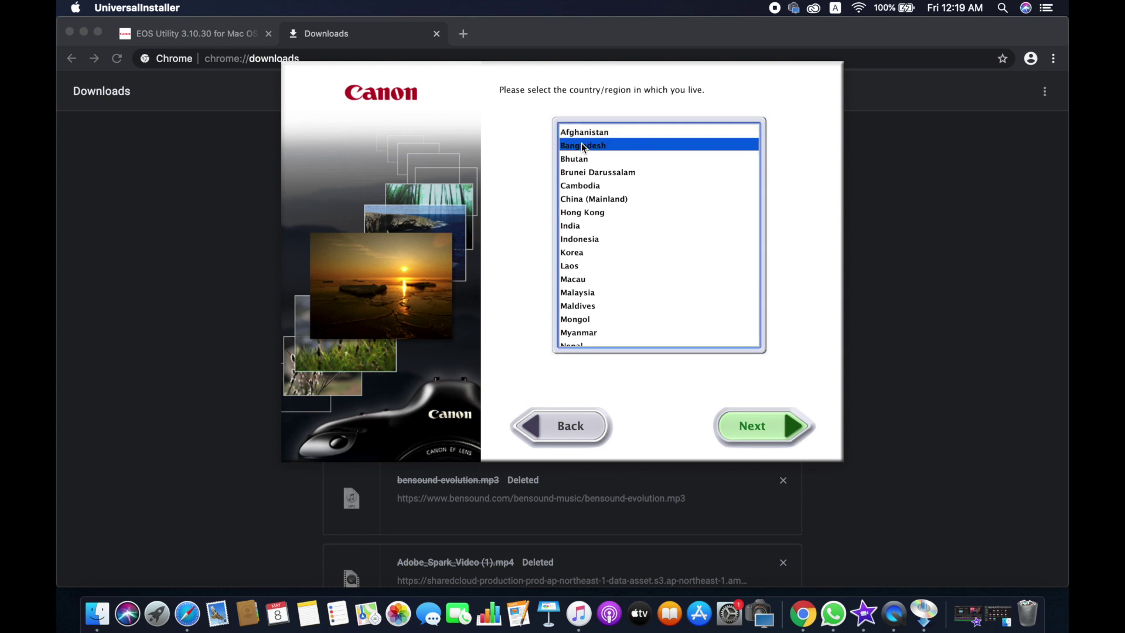
{"action": "left_click", "coordinate": [754, 431]}
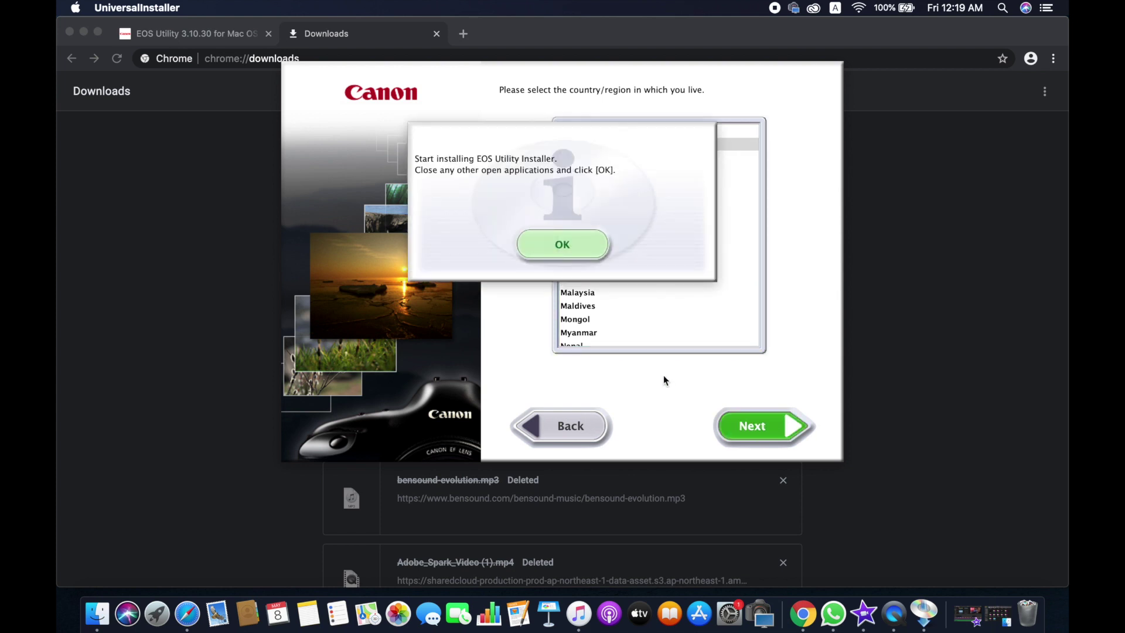
{"action": "left_click", "coordinate": [568, 244]}
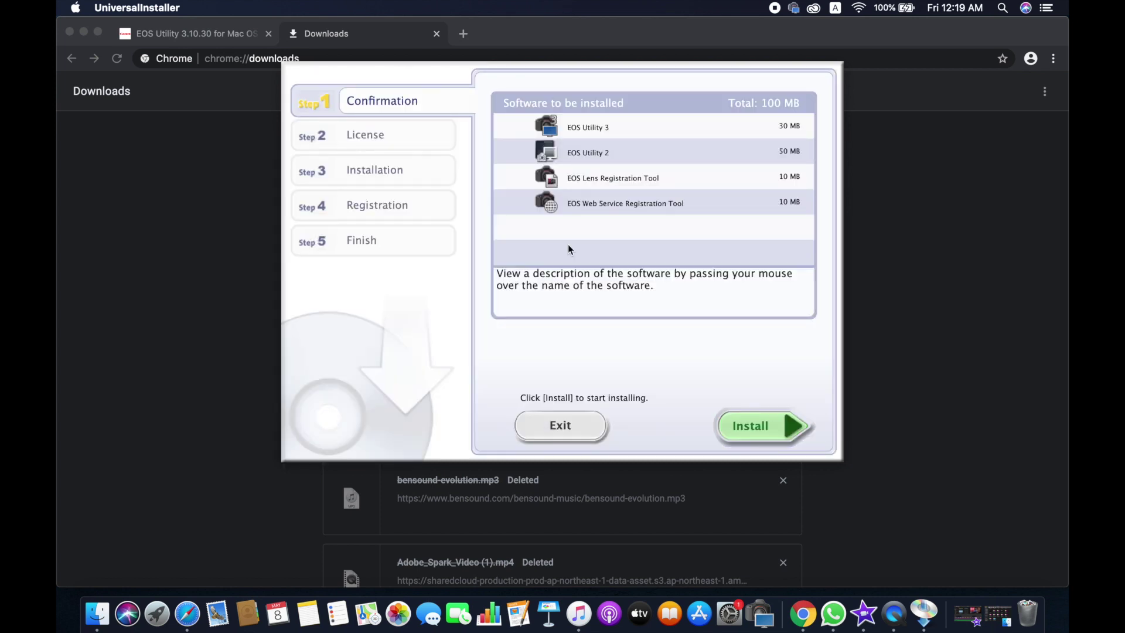
{"action": "mouse_move", "coordinate": [604, 130]}
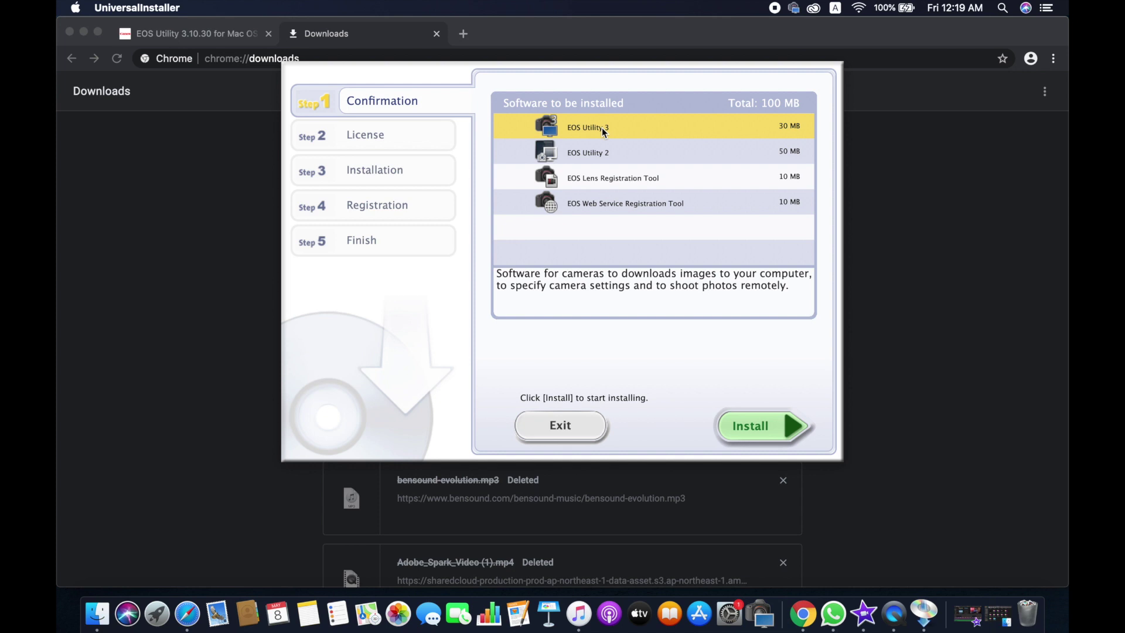
{"action": "mouse_move", "coordinate": [594, 177]}
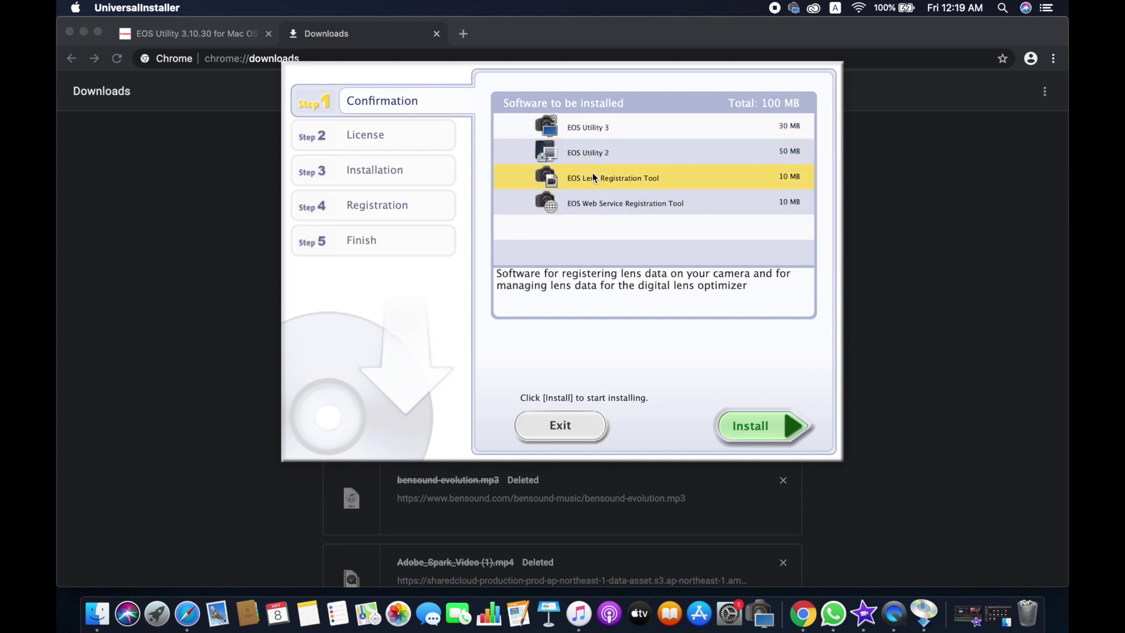
{"action": "mouse_move", "coordinate": [610, 157]}
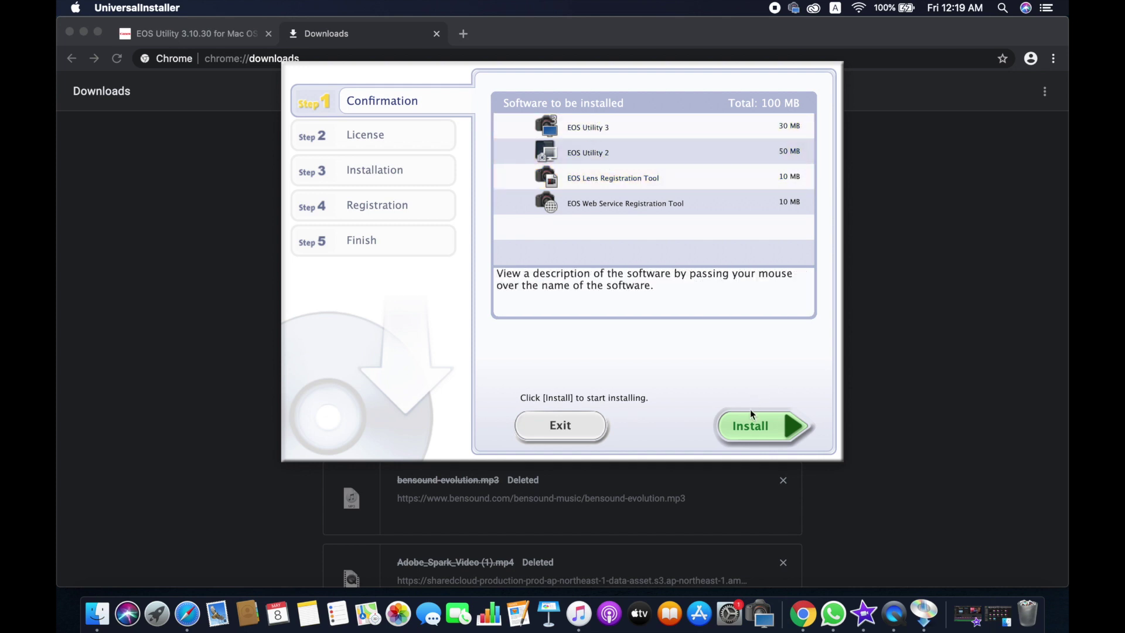
{"action": "left_click", "coordinate": [750, 425]}
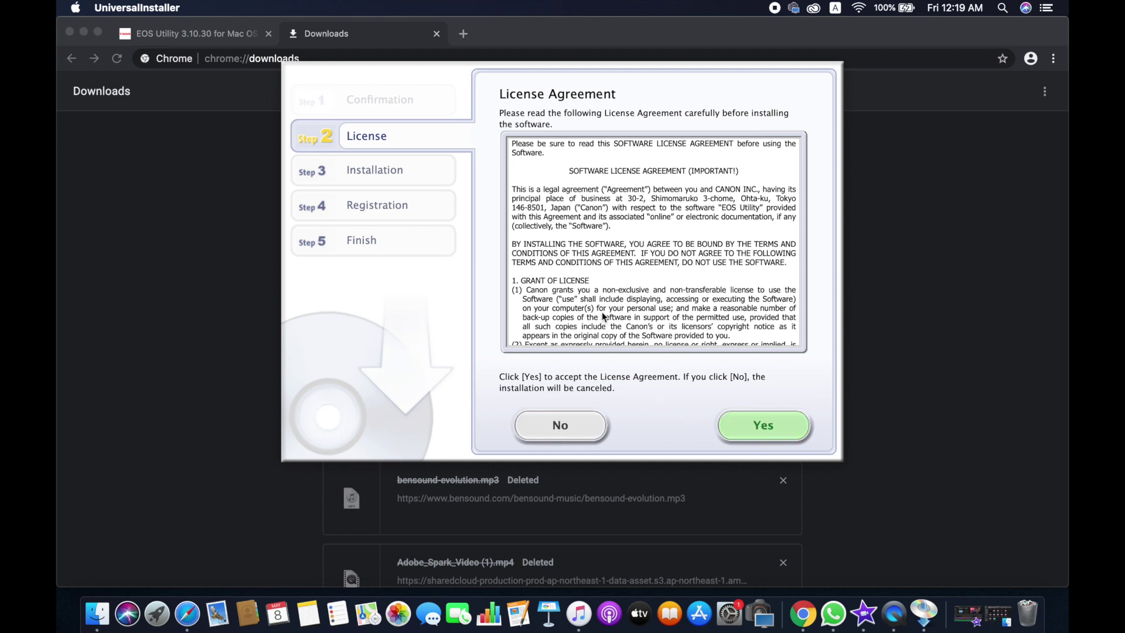
Accept the license agreement and enter the account password to authorize installation
{"action": "left_click", "coordinate": [741, 430]}
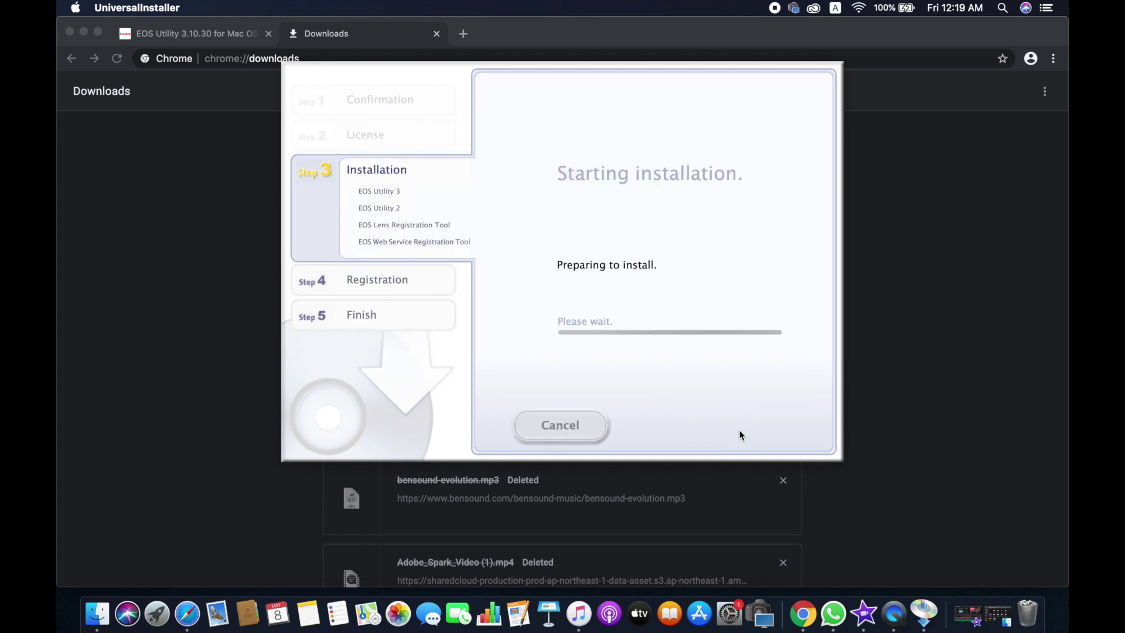
{"action": "type", "text": "••"}
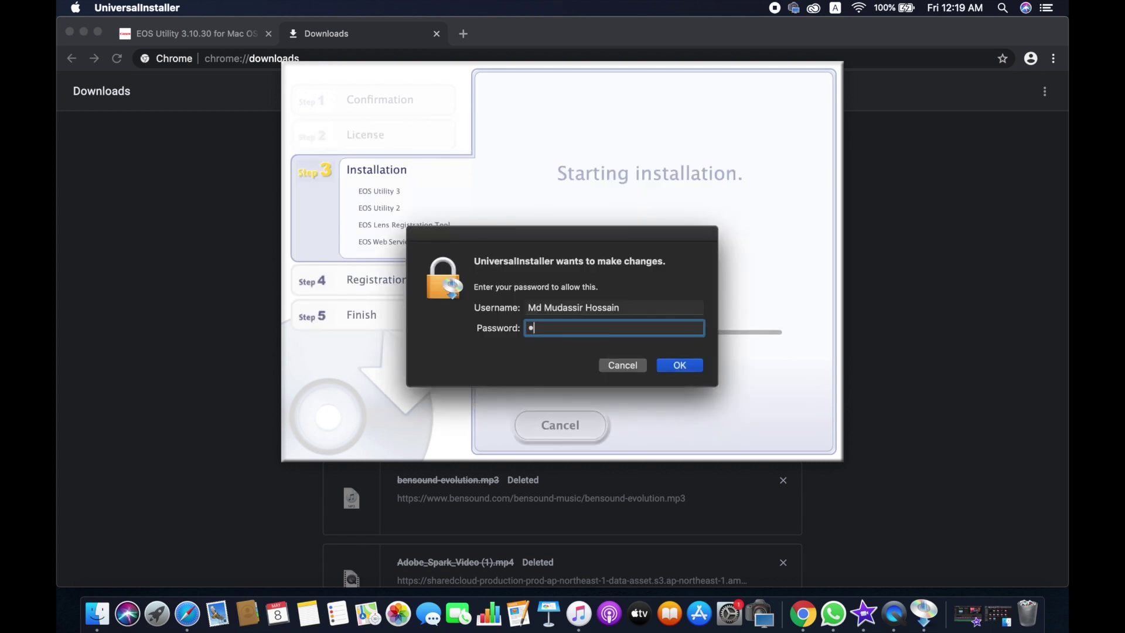
{"action": "type", "text": "••••••••"}
{"action": "key", "text": "Return"}
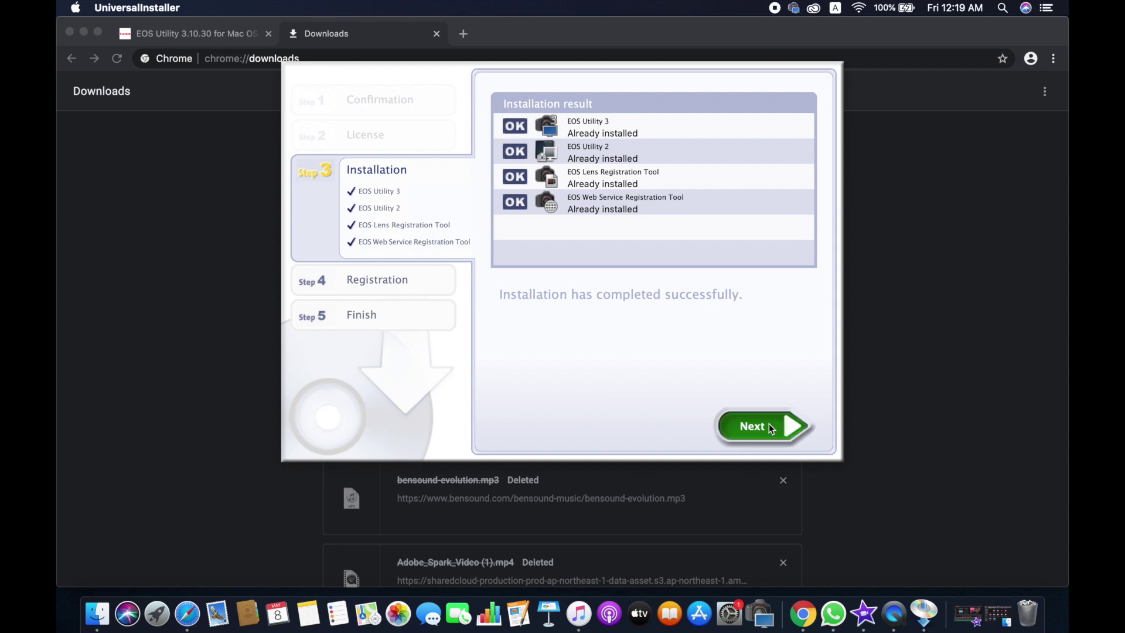
Defer CANON iMAGE GATEWAY registration and finish the installation
{"action": "left_click", "coordinate": [768, 424]}
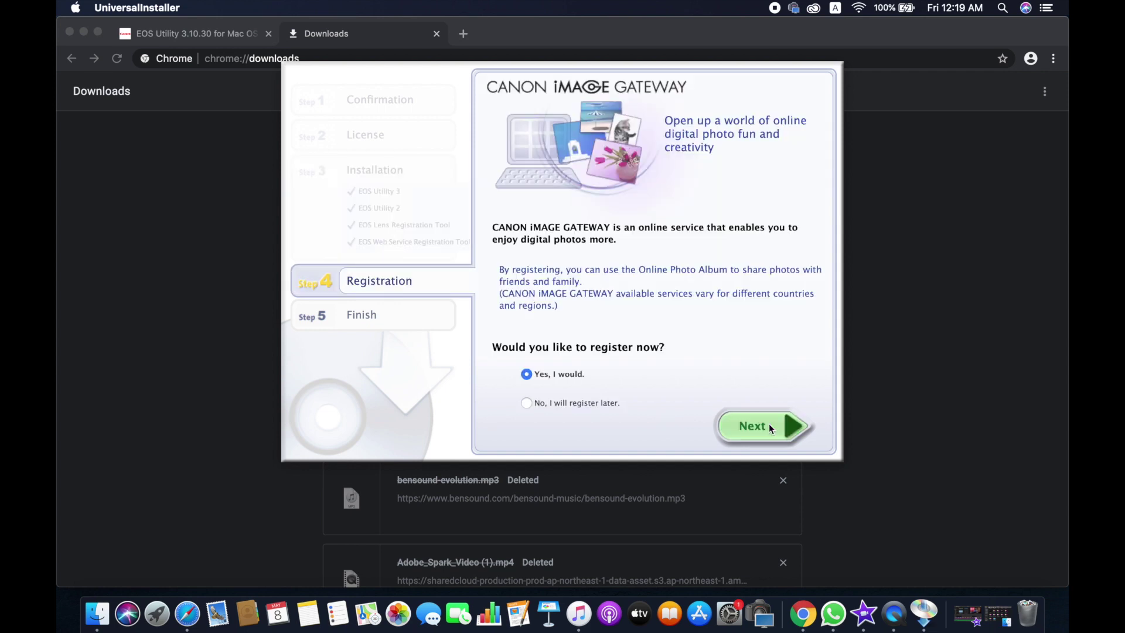
{"action": "left_click", "coordinate": [543, 405]}
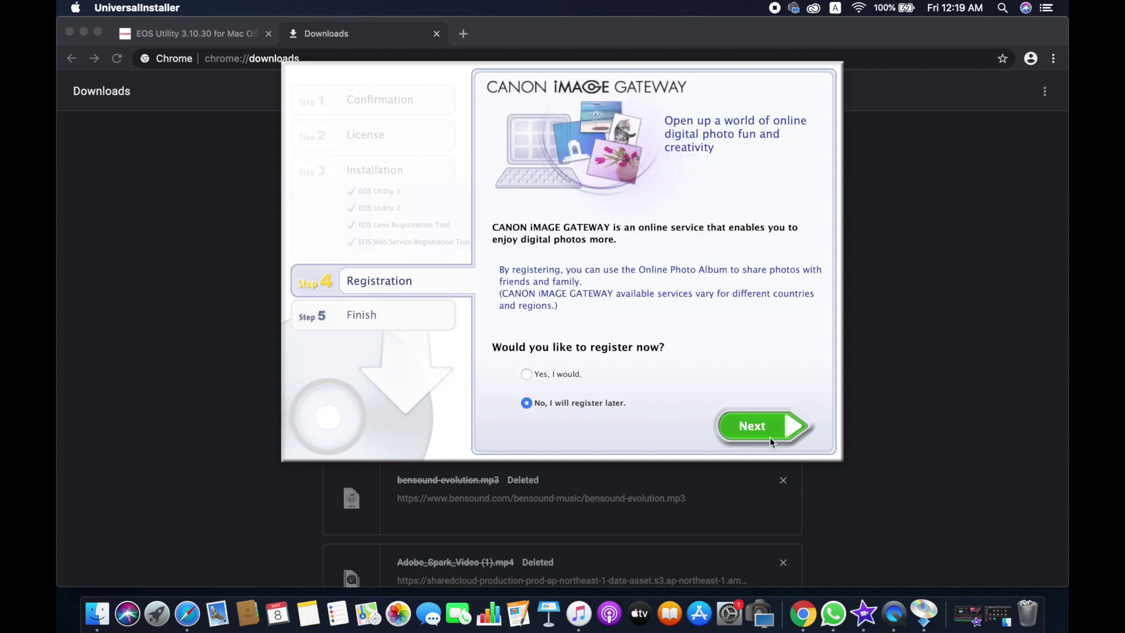
{"action": "left_click", "coordinate": [750, 429]}
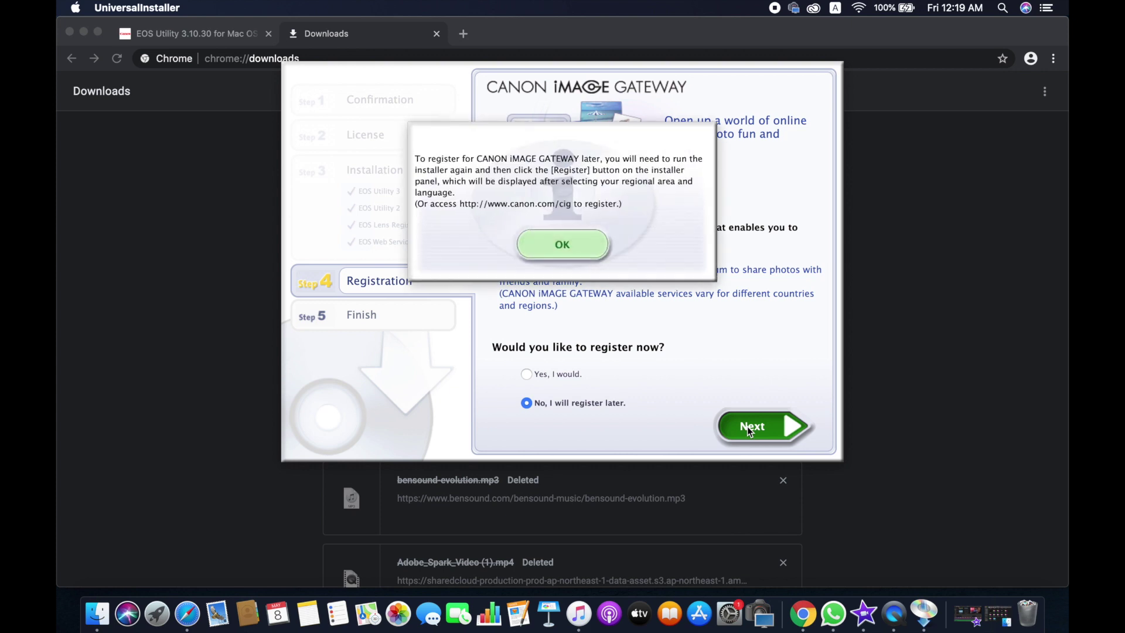
{"action": "left_click", "coordinate": [552, 245]}
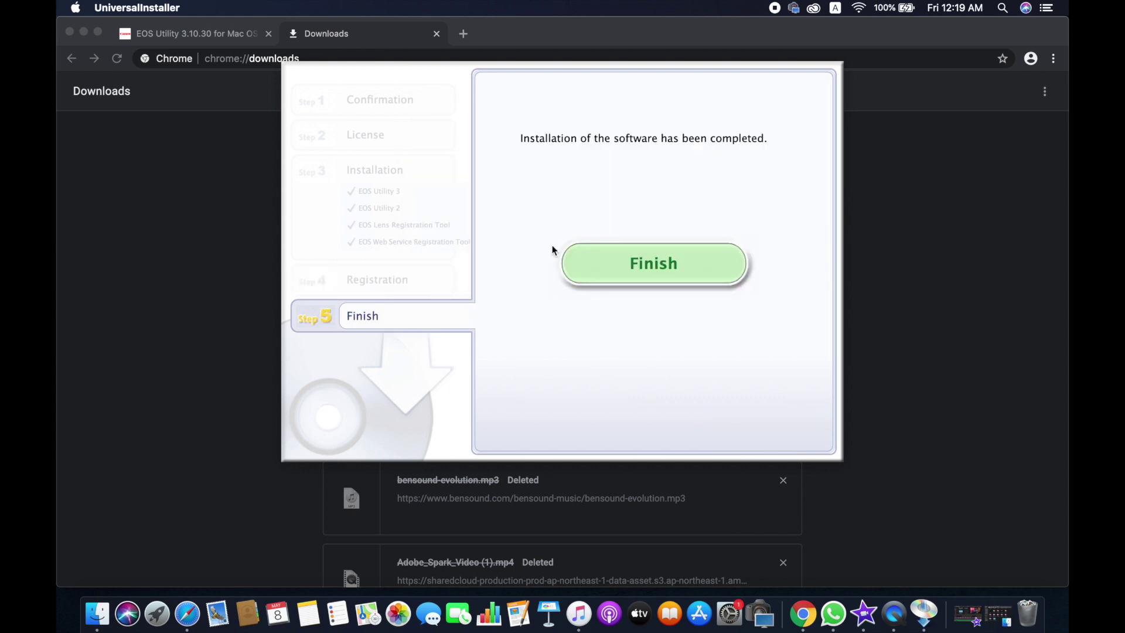
{"action": "left_click", "coordinate": [637, 275]}
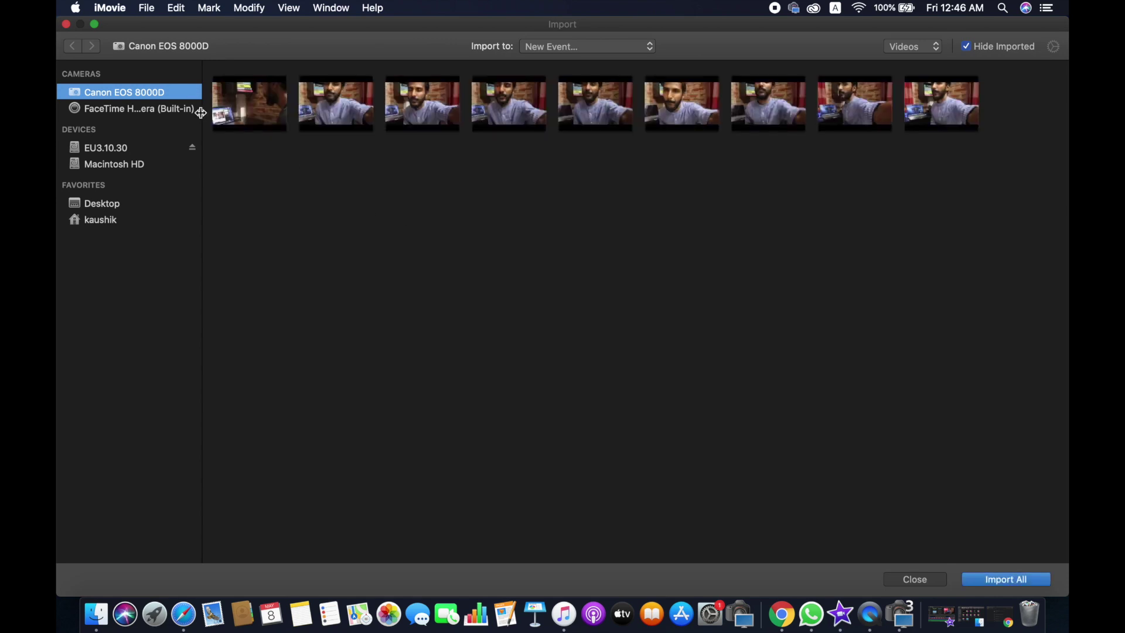
Close iMovie's Import window to reveal EOS Utility 3 for the EOS 8000D
{"action": "left_click", "coordinate": [66, 24]}
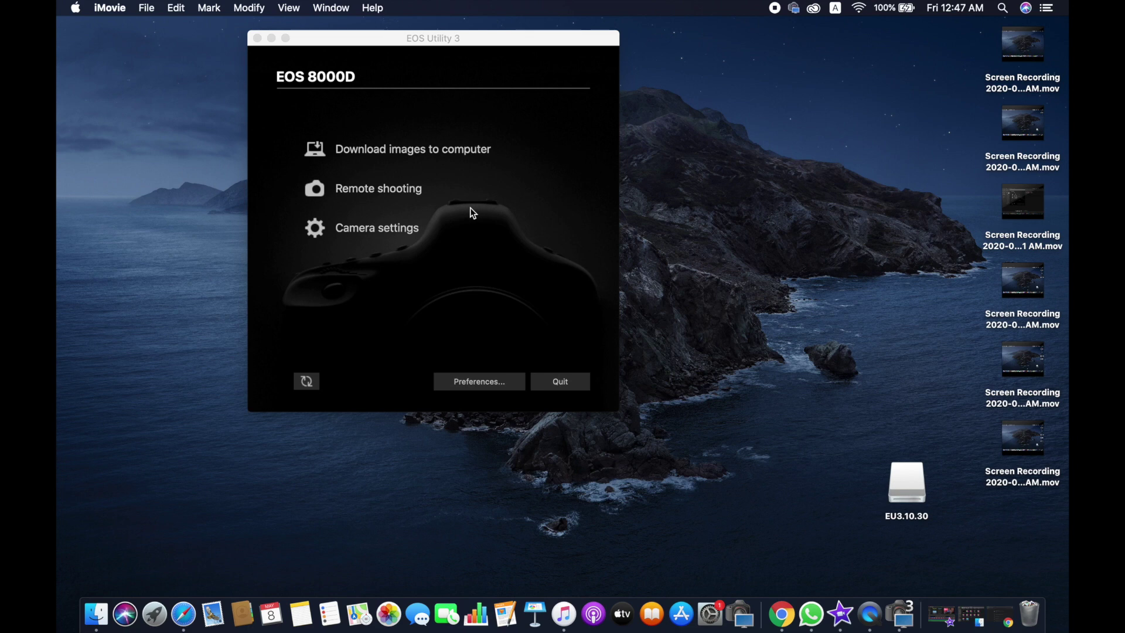
{"action": "left_click", "coordinate": [433, 152]}
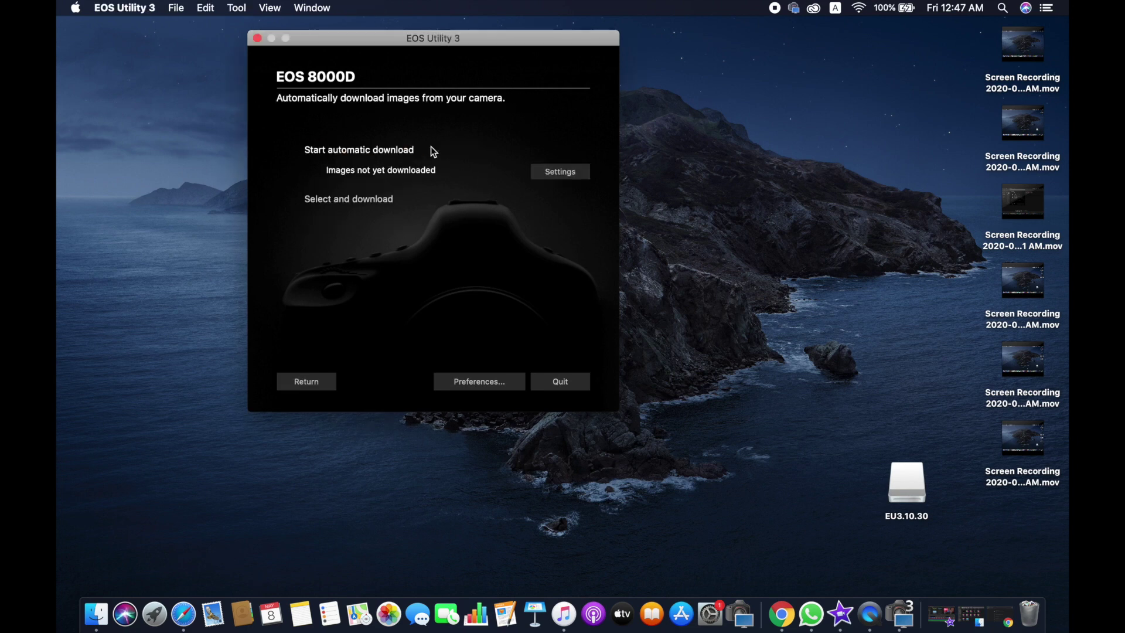
{"action": "left_click", "coordinate": [362, 201]}
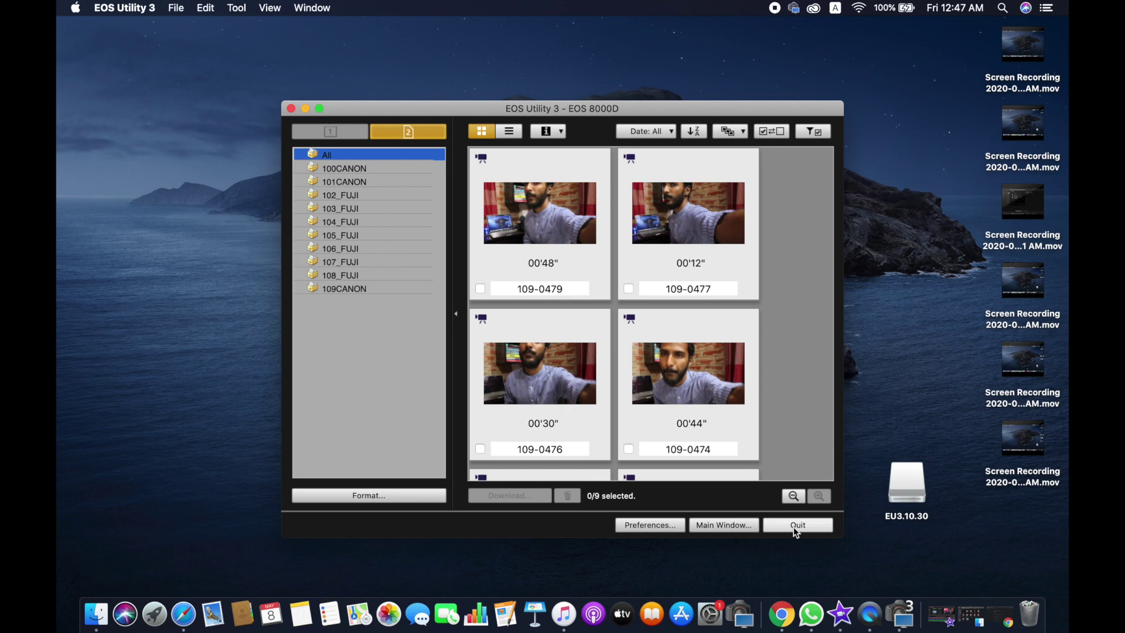
{"action": "left_click", "coordinate": [713, 525]}
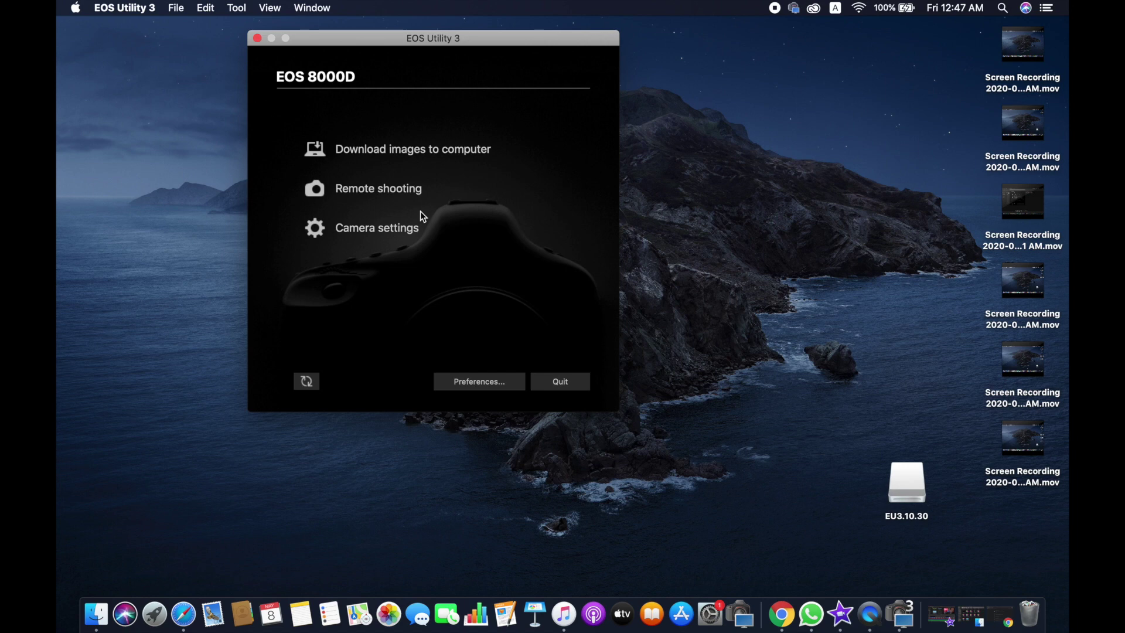
{"action": "left_click", "coordinate": [388, 229]}
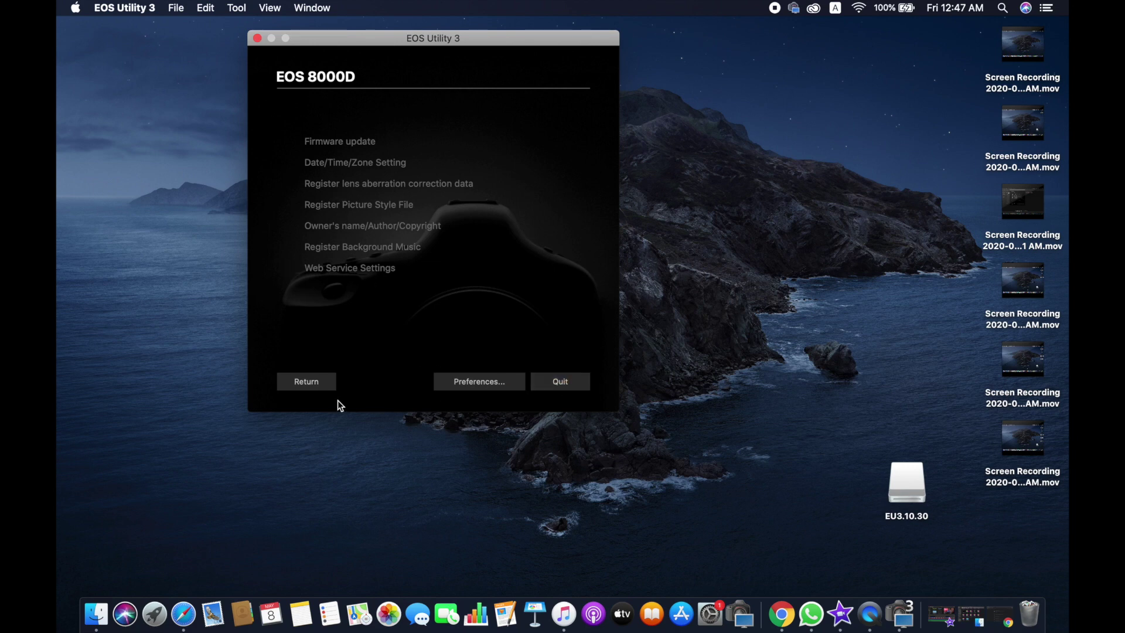
{"action": "left_click", "coordinate": [303, 381]}
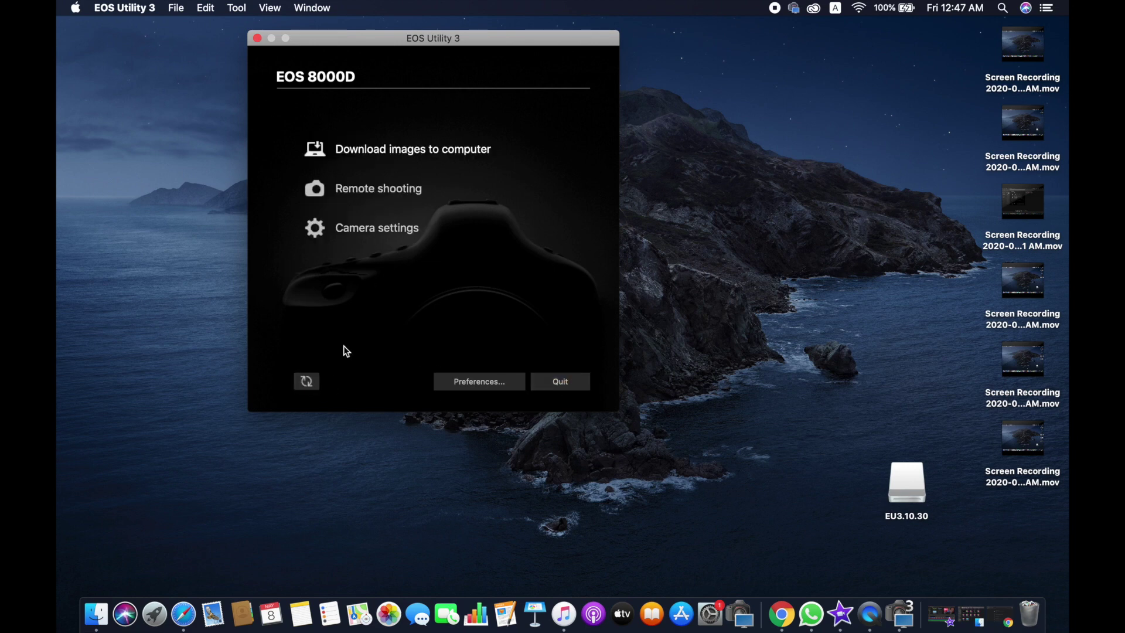
{"action": "left_click", "coordinate": [375, 190]}
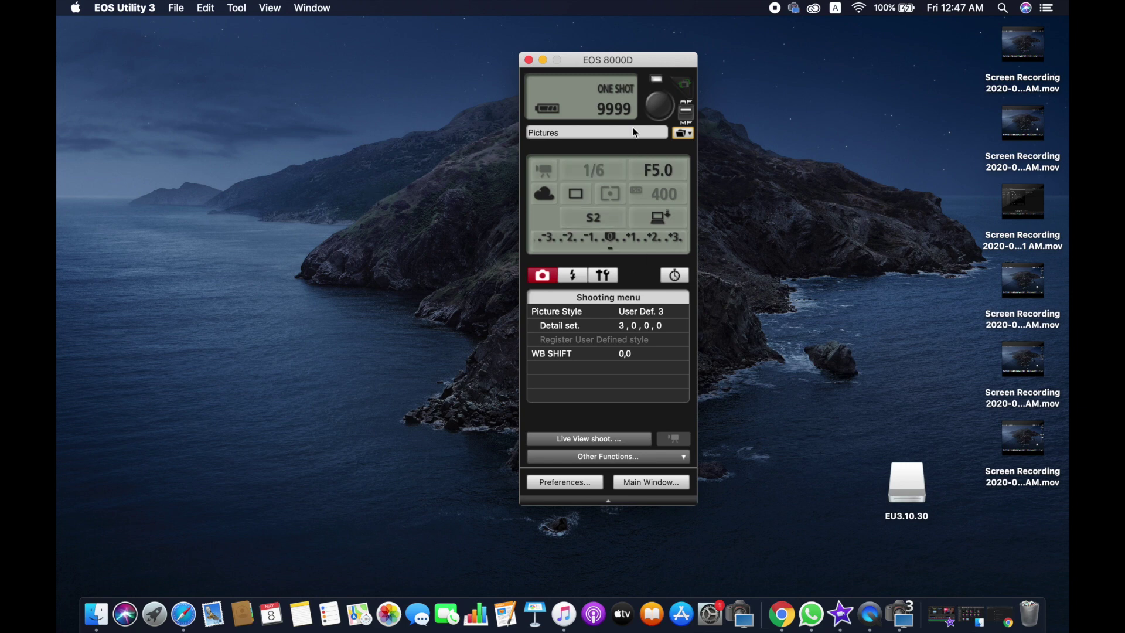
Take a remote test shot, keep aperture at F5.0, check exposure compensation, then start Live View
{"action": "left_click", "coordinate": [659, 109]}
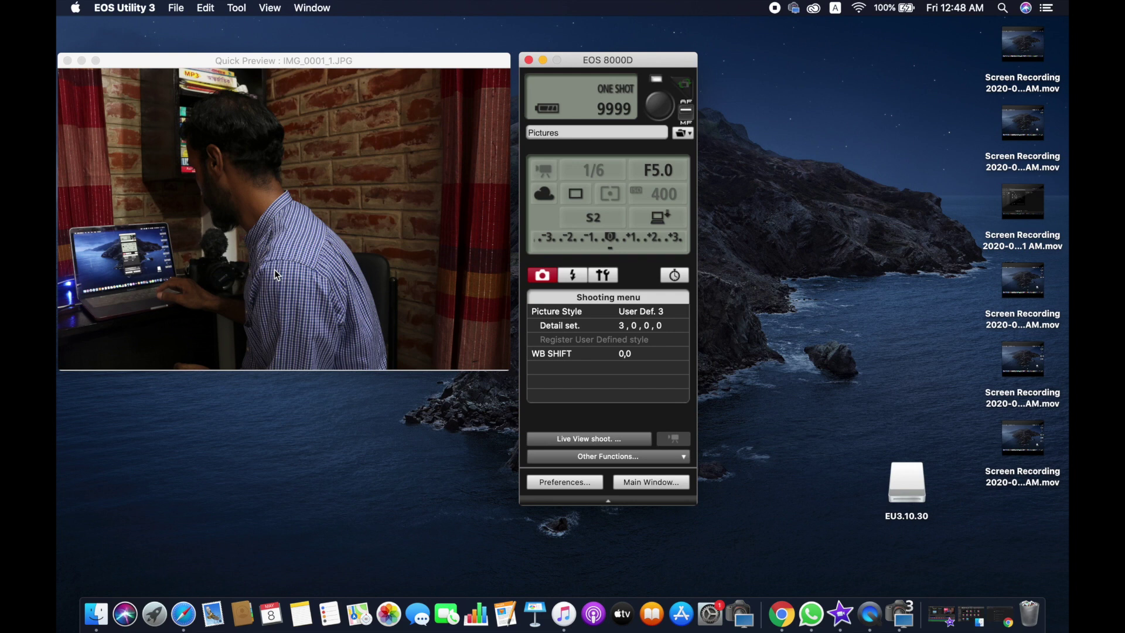
{"action": "left_click", "coordinate": [657, 168]}
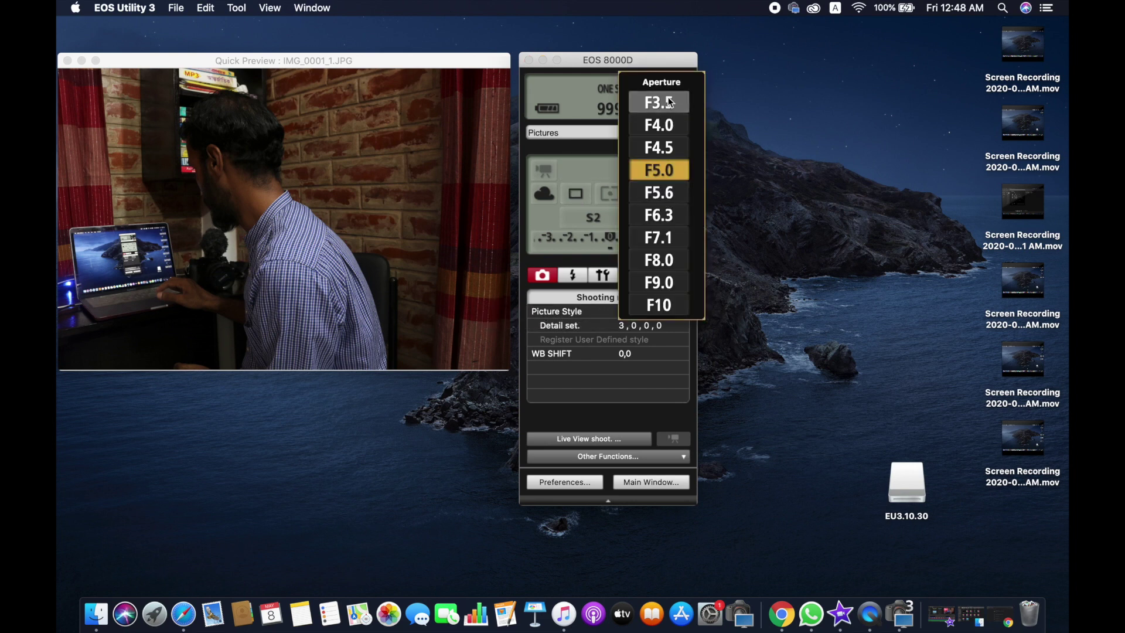
{"action": "left_click", "coordinate": [575, 255]}
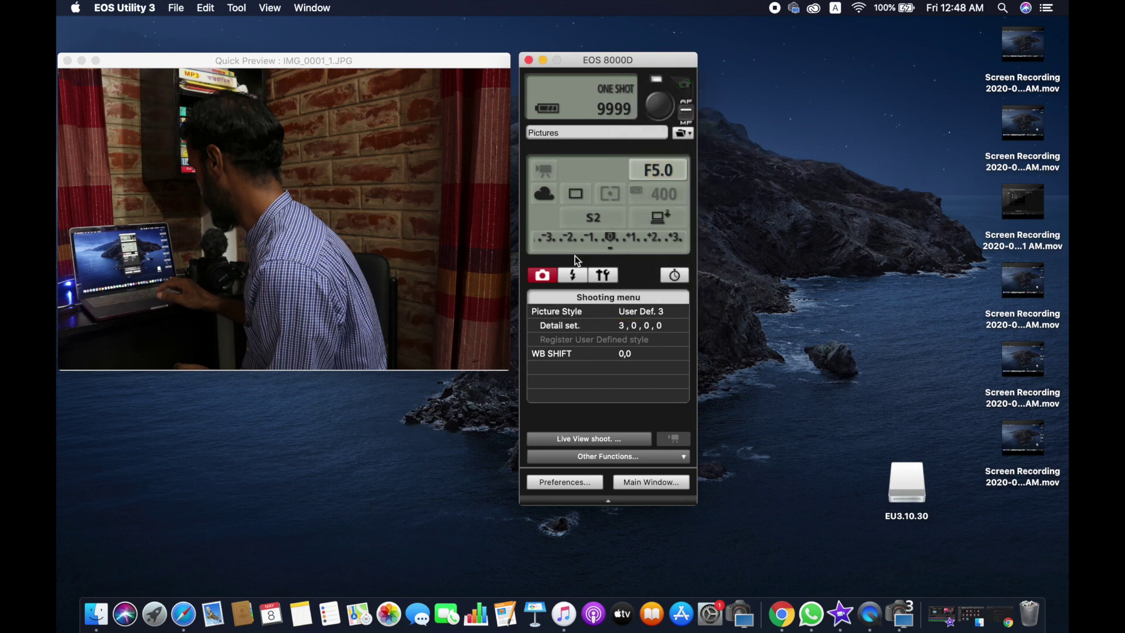
{"action": "left_click", "coordinate": [609, 238]}
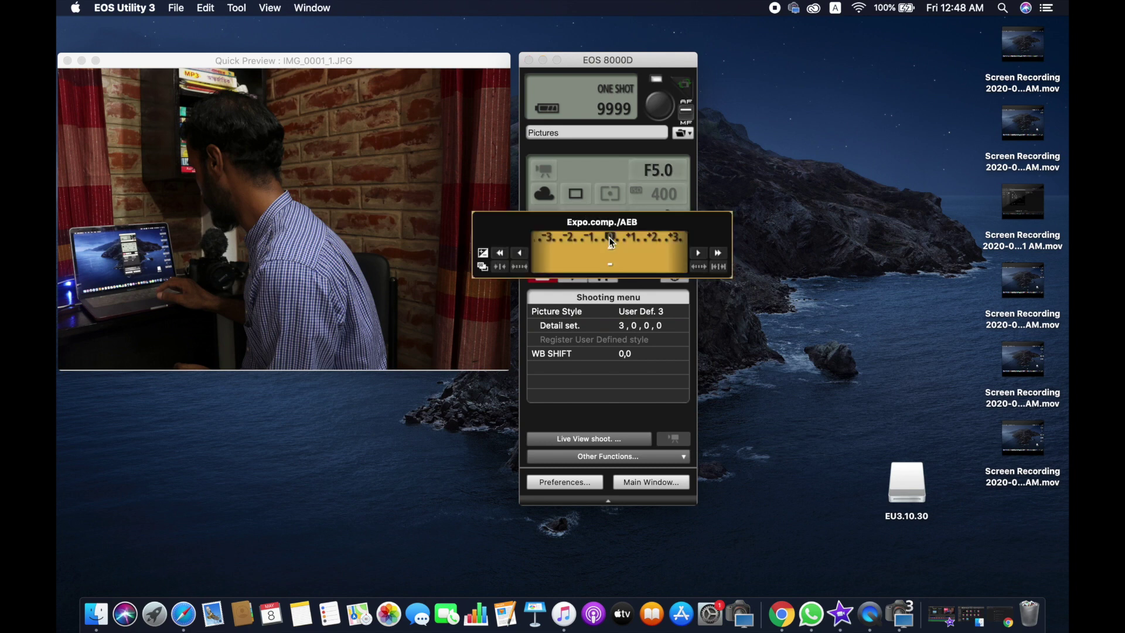
{"action": "left_click", "coordinate": [601, 442]}
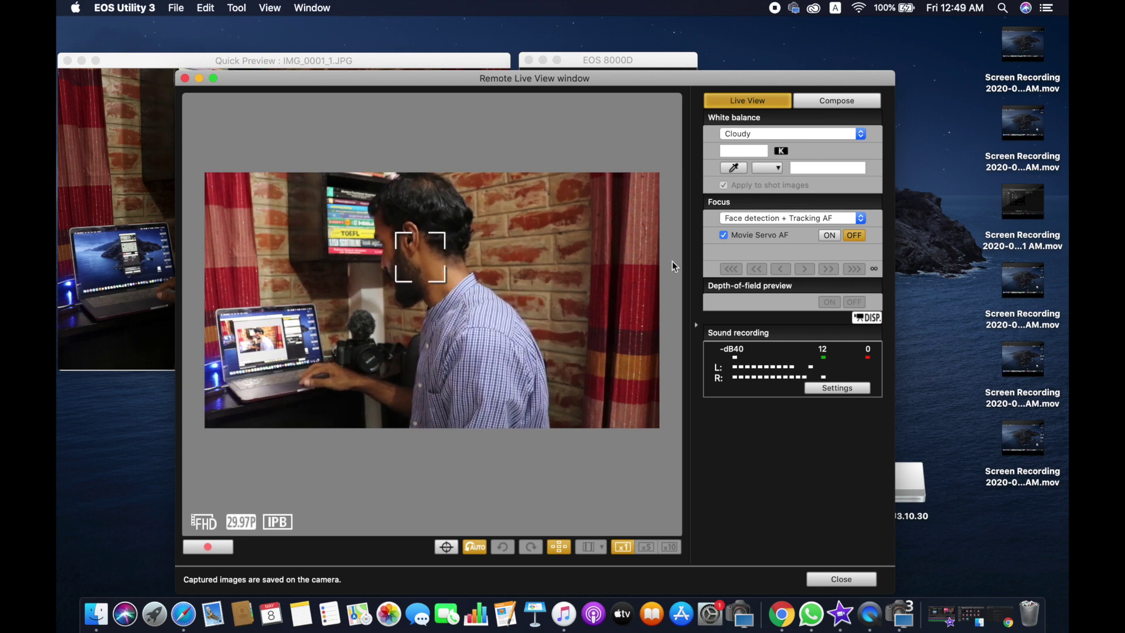
Keep Cloudy white balance and Face detection + Tracking AF, and check sound recording settings
{"action": "left_click", "coordinate": [819, 135]}
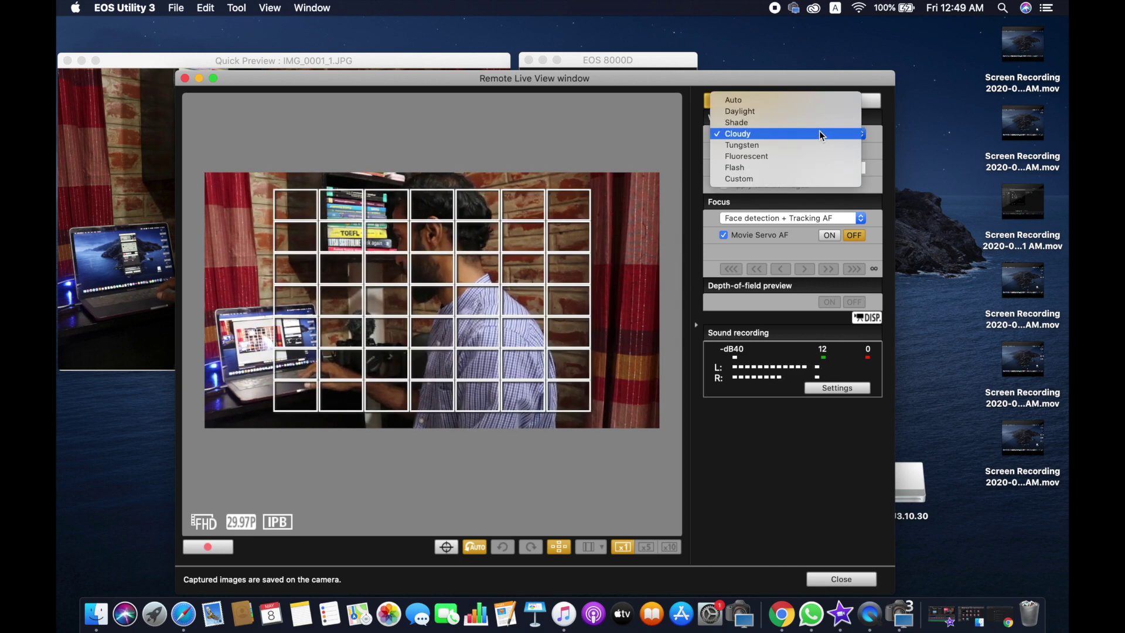
{"action": "left_click", "coordinate": [894, 167]}
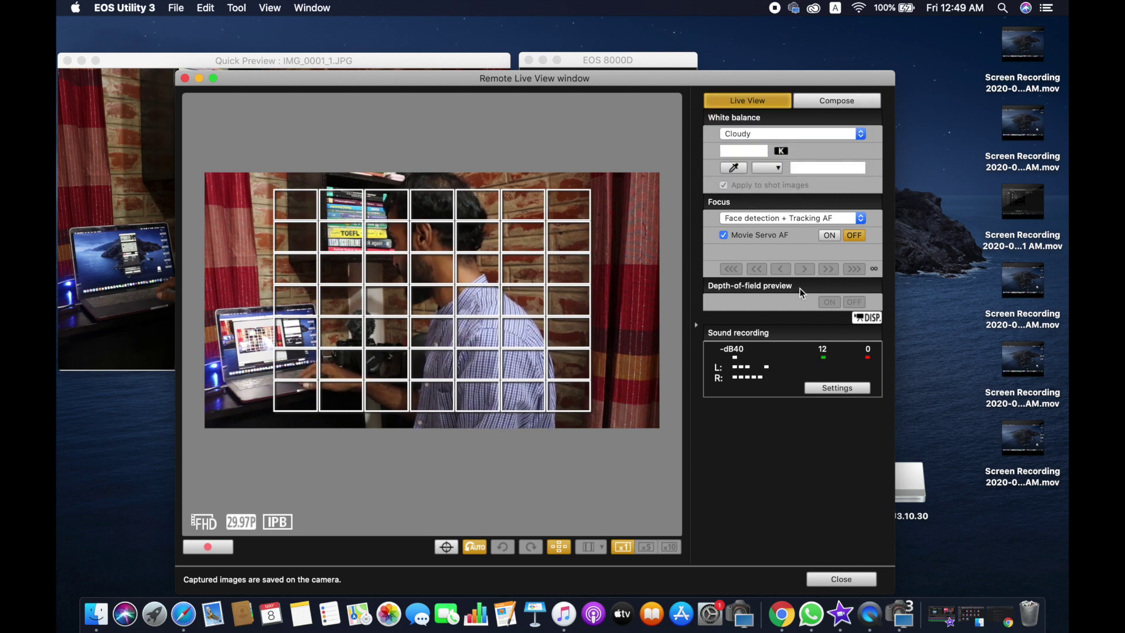
{"action": "left_click", "coordinate": [796, 216]}
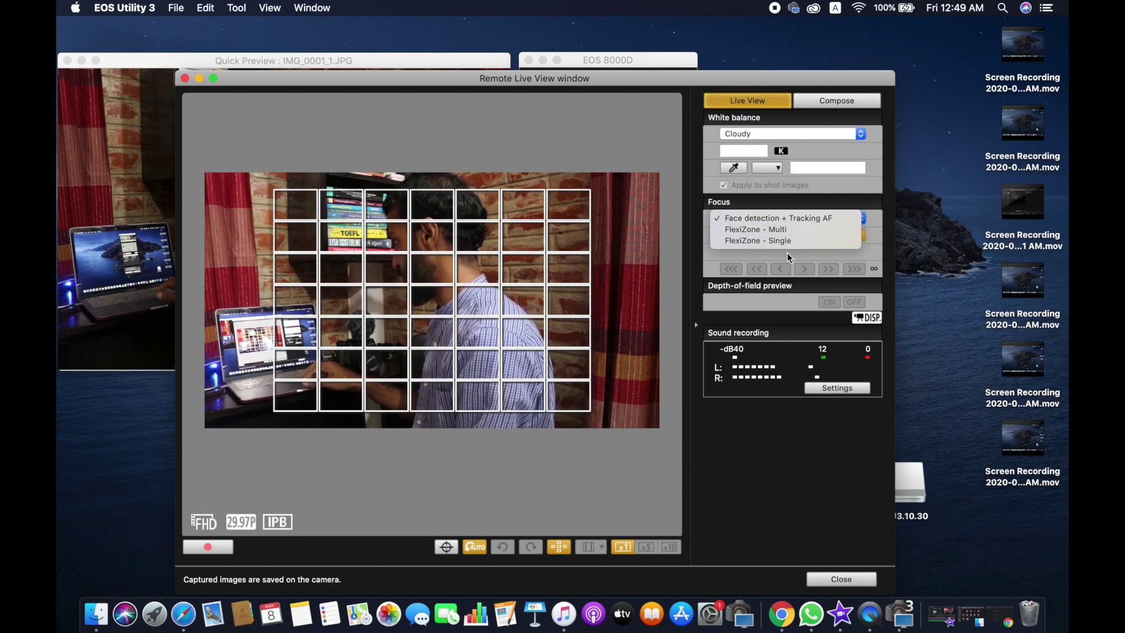
{"action": "left_click", "coordinate": [893, 240]}
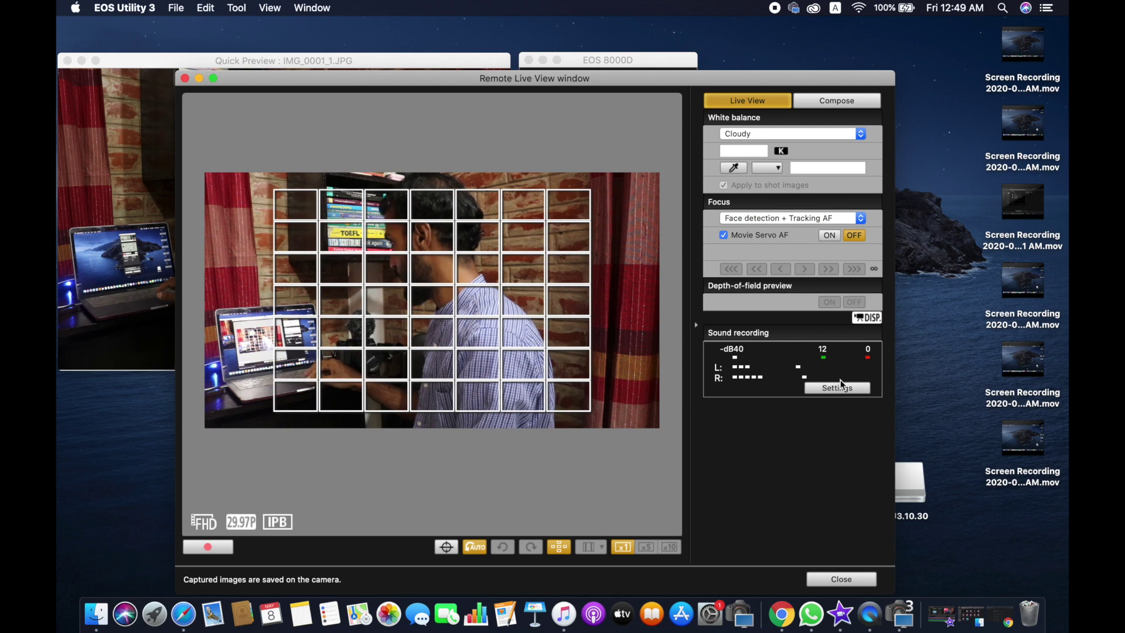
{"action": "left_click", "coordinate": [826, 388]}
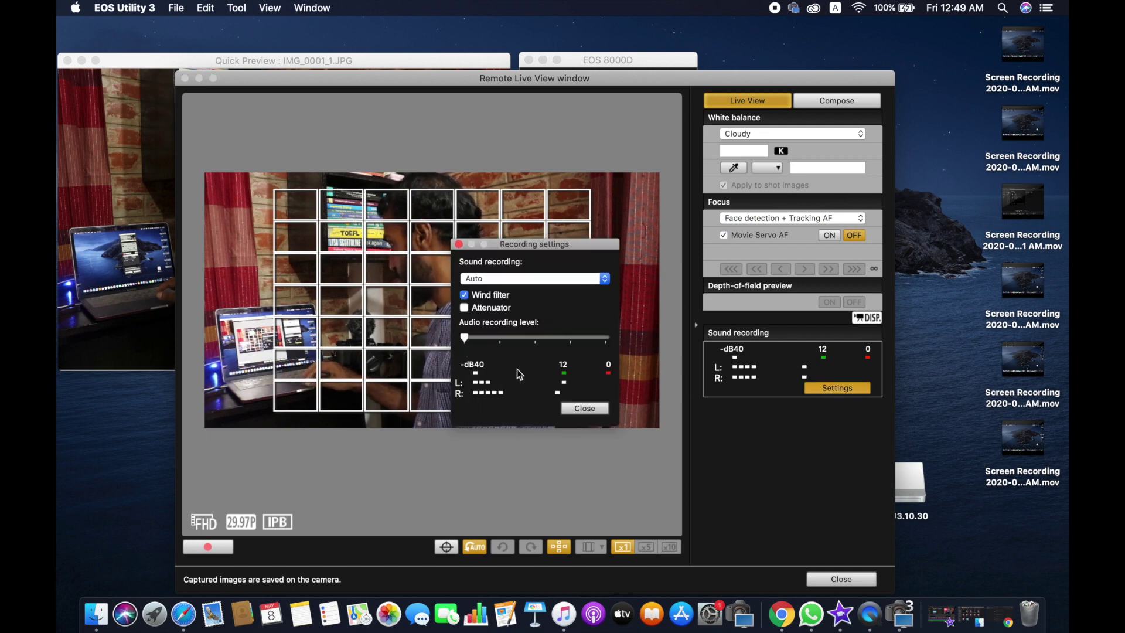
{"action": "left_click", "coordinate": [458, 245]}
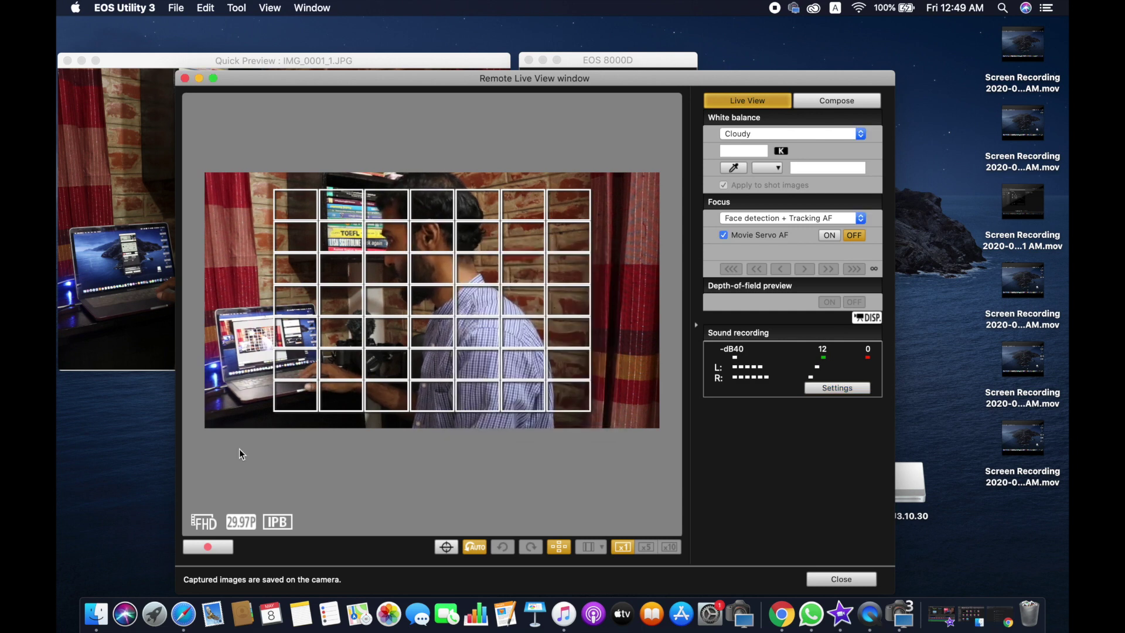
Start recording a movie remotely from the EOS 8000D's Live View
{"action": "left_click", "coordinate": [205, 547]}
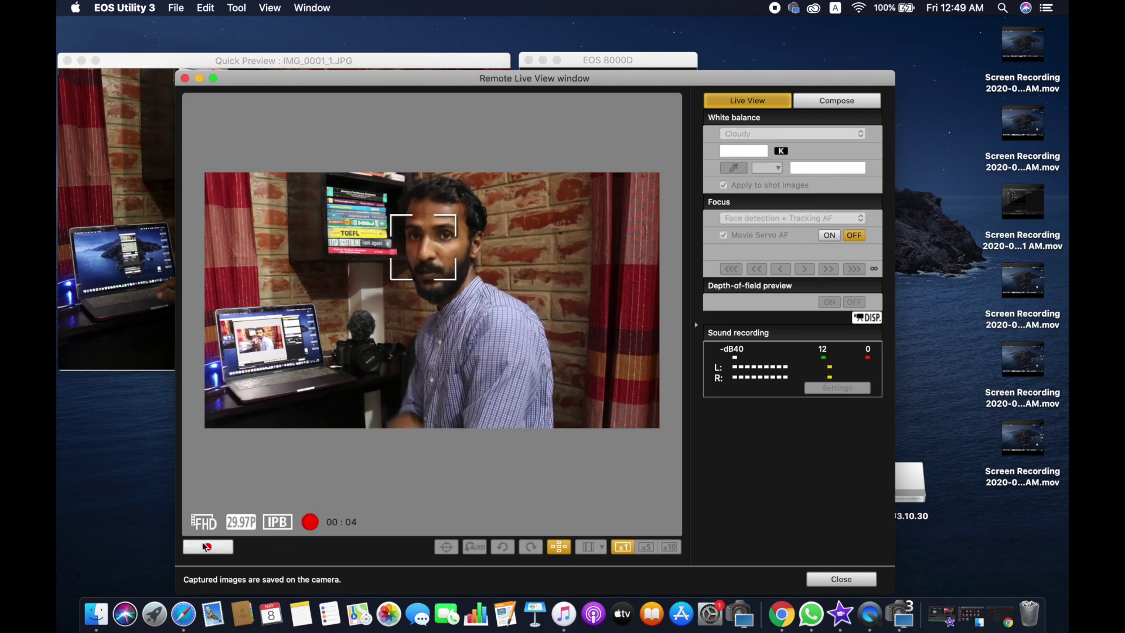